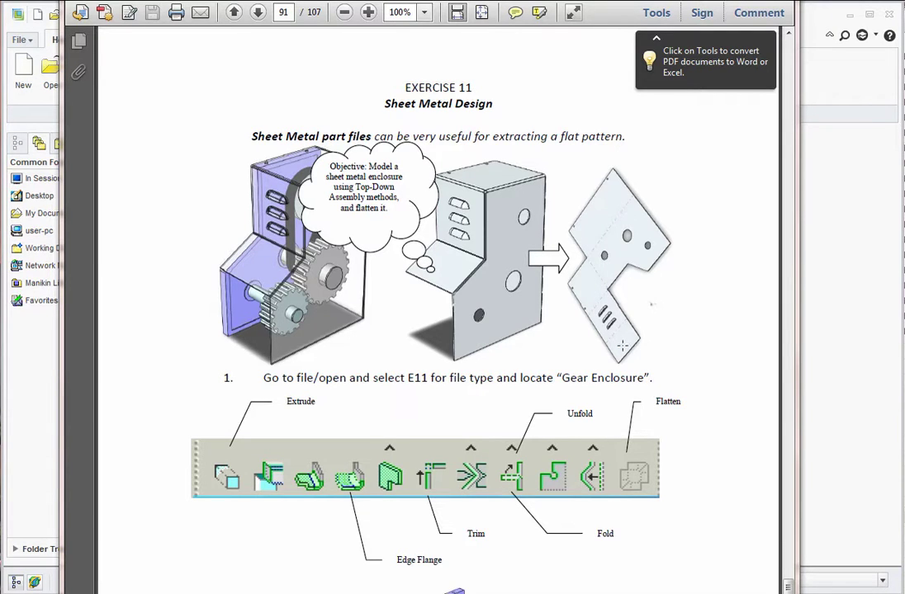
Step: Open the e11.asm assembly from the Pro E11 sample files folder
key("alt+Tab")
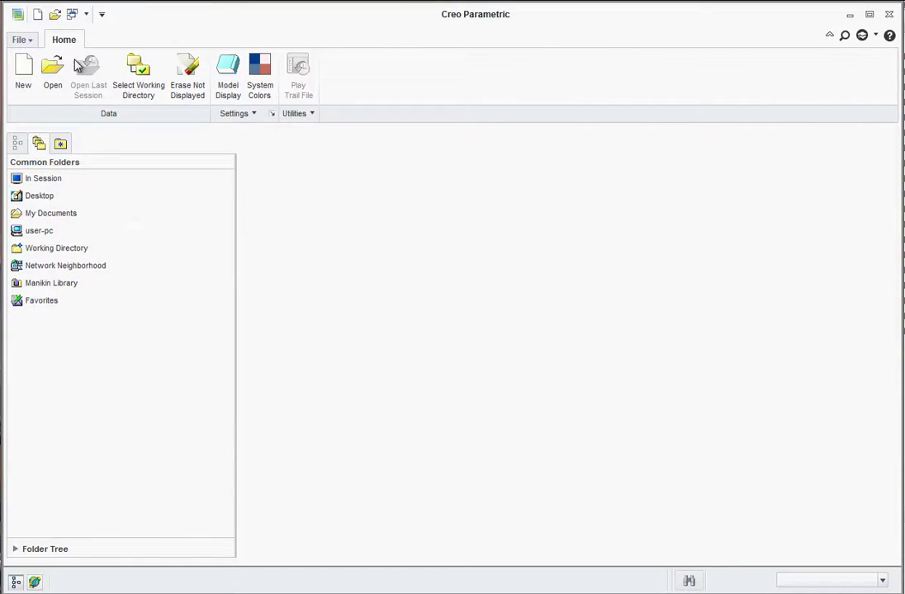
left_click(52, 72)
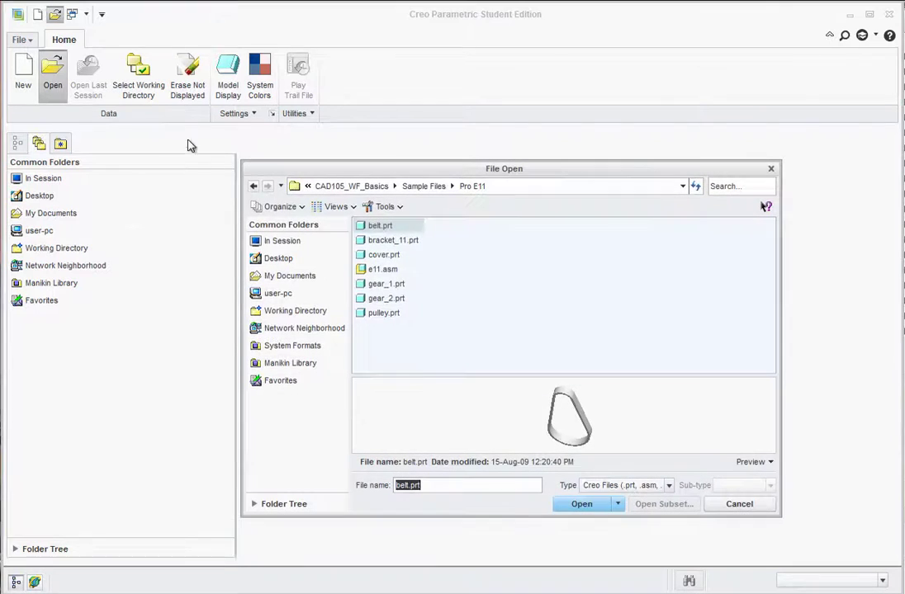
left_click(371, 270)
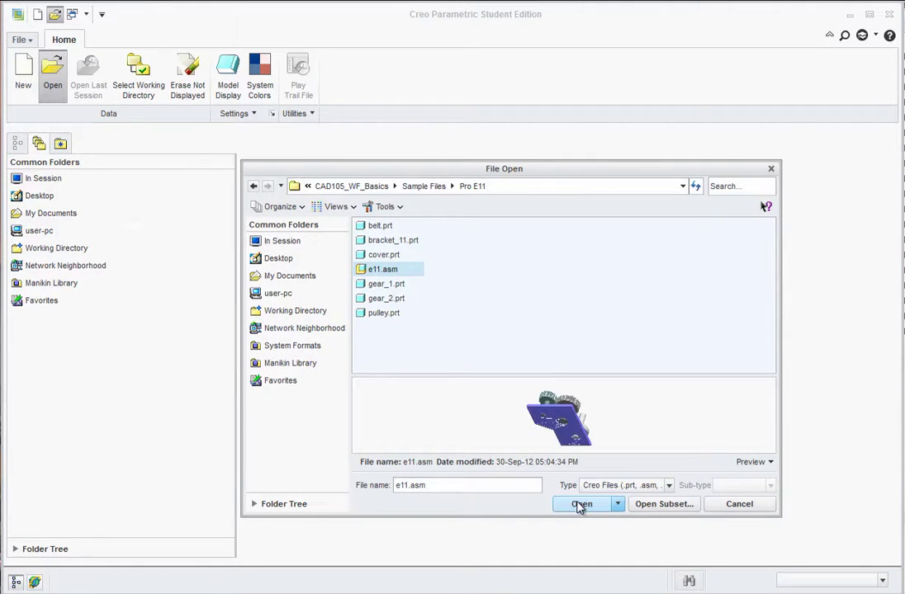
left_click(580, 505)
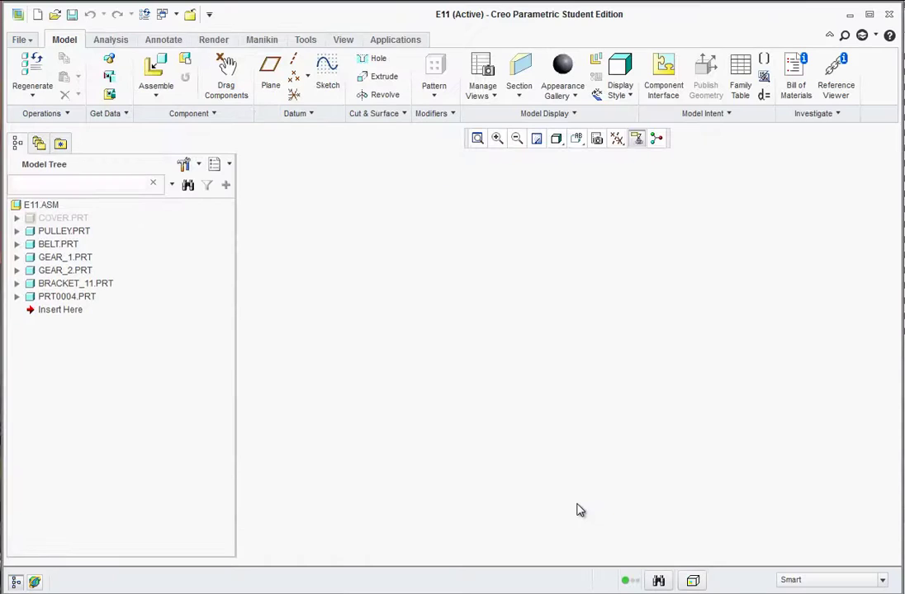
Step: Suppress the PRT0004 enclosure, exposing the plate, pulley, belt and two gears
left_click(477, 138)
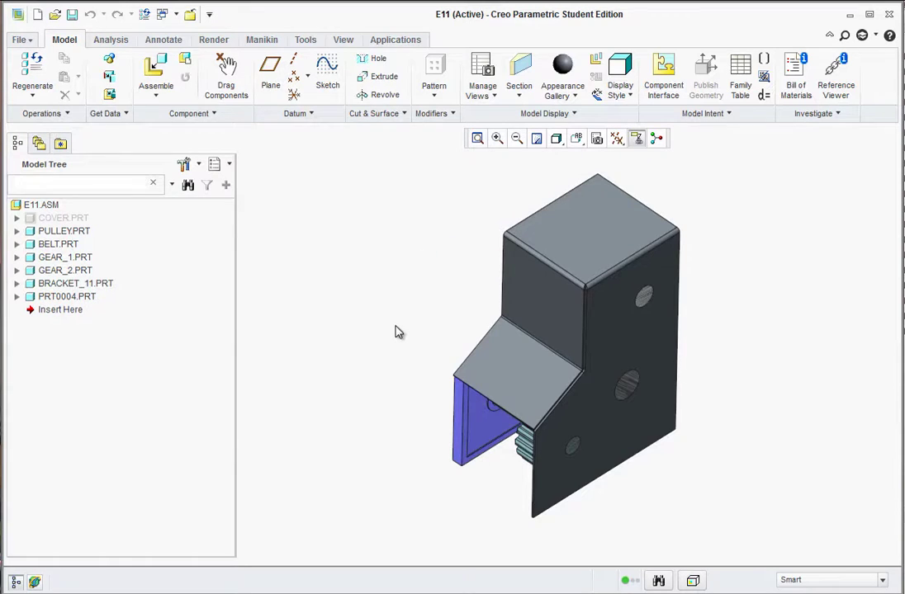
middle_click_drag(398, 335, 396, 326, "ctrl")
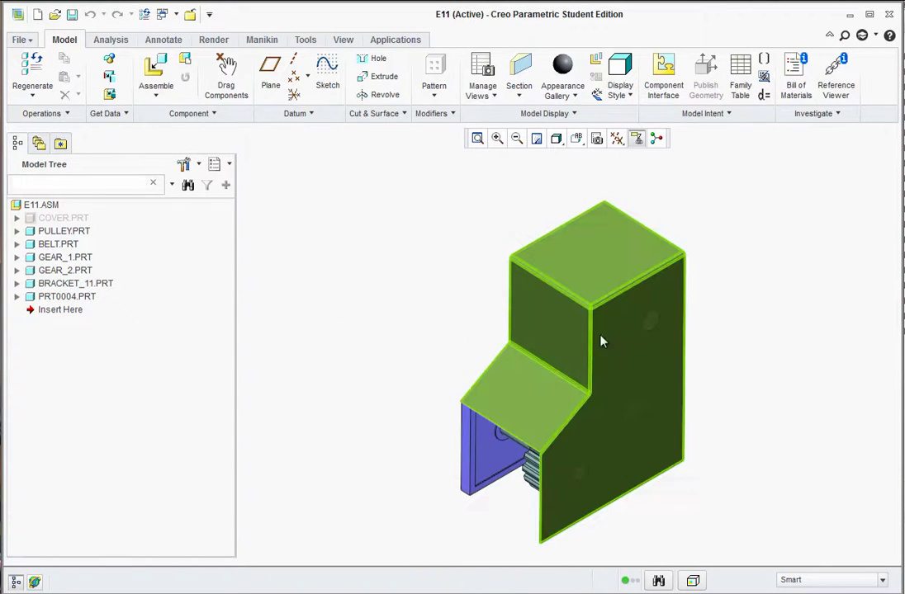
left_click(588, 285)
right_click(594, 278)
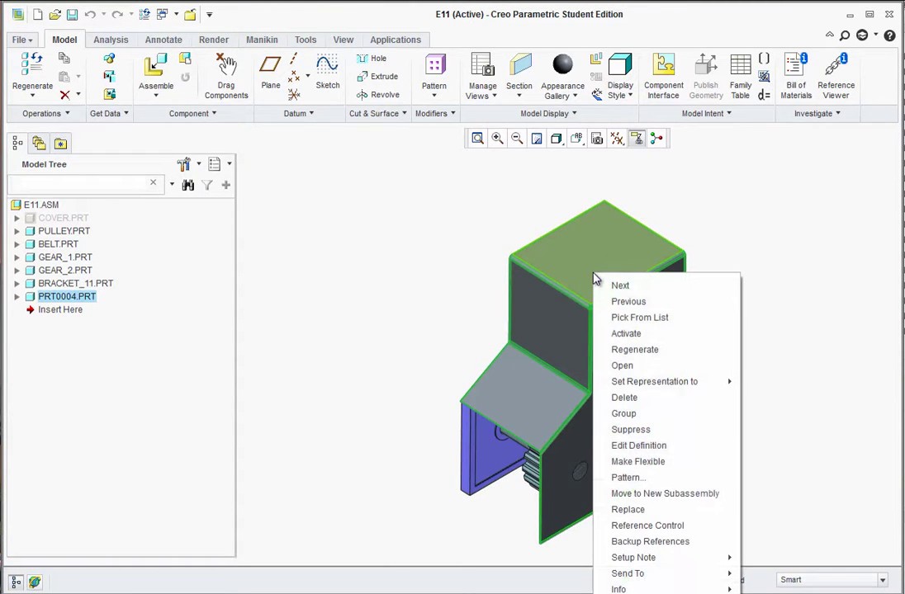
left_click(630, 430)
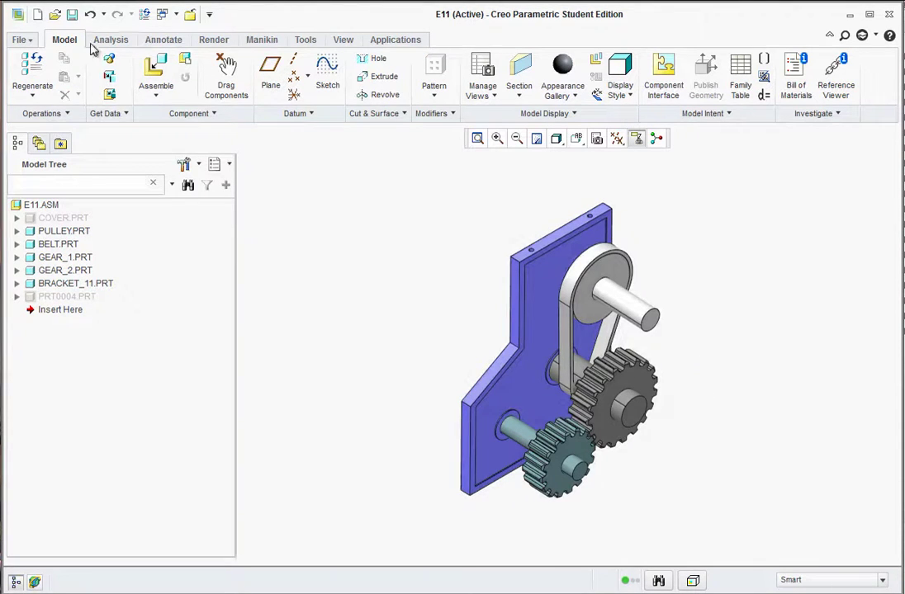
Step: Create a new sheetmetal part named E11_COVER in the assembly, accepting default creation options
left_click(185, 62)
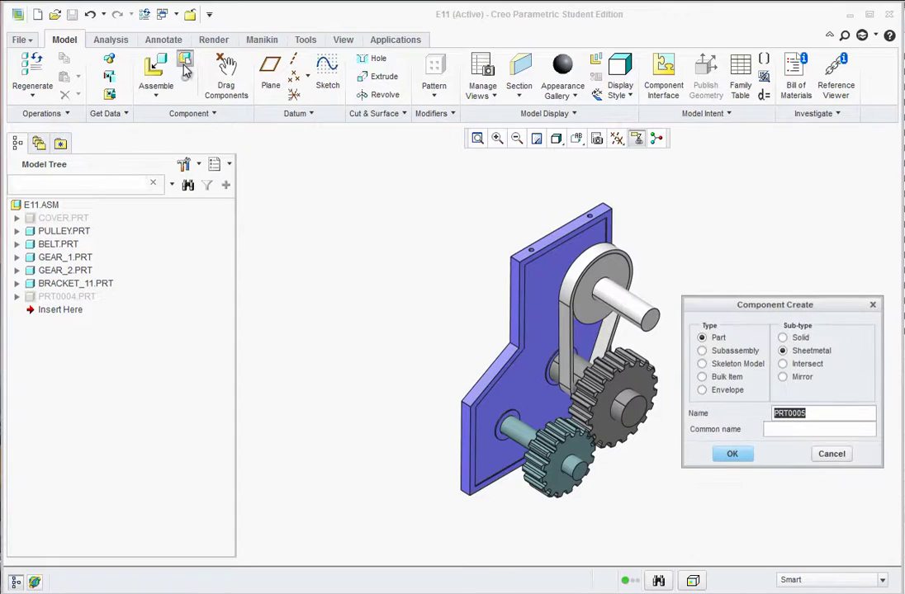
left_click(776, 349)
type("E11_COVE")
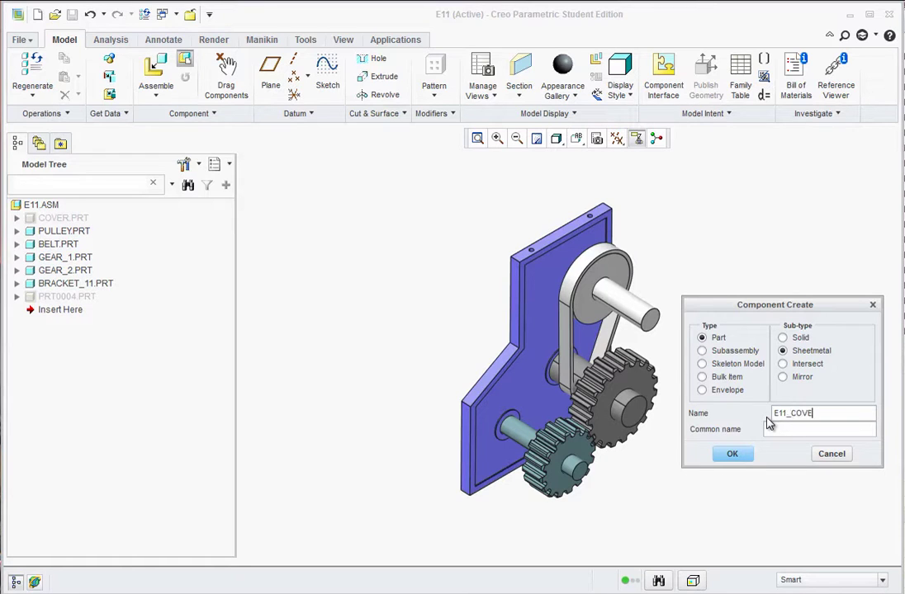
type("R")
left_click(732, 454)
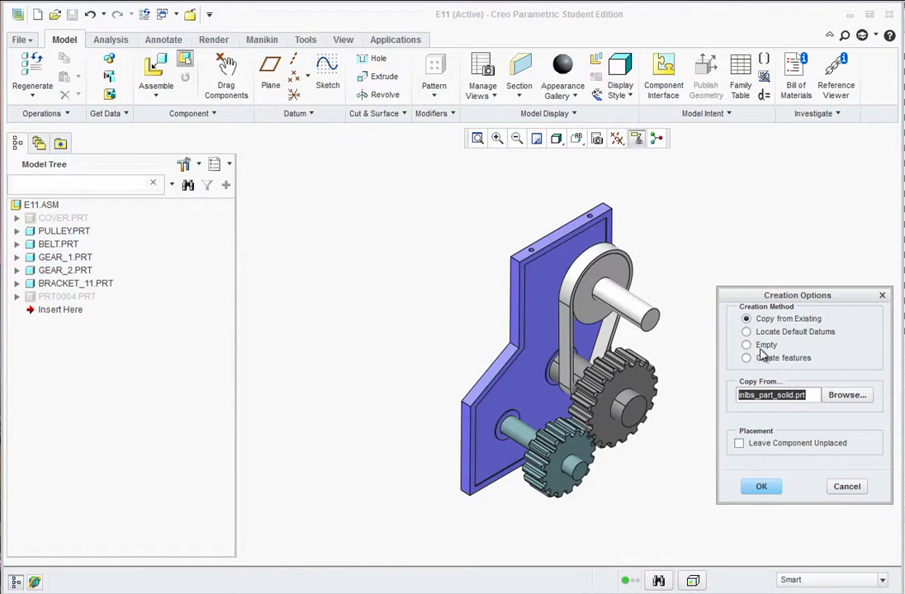
left_click(760, 487)
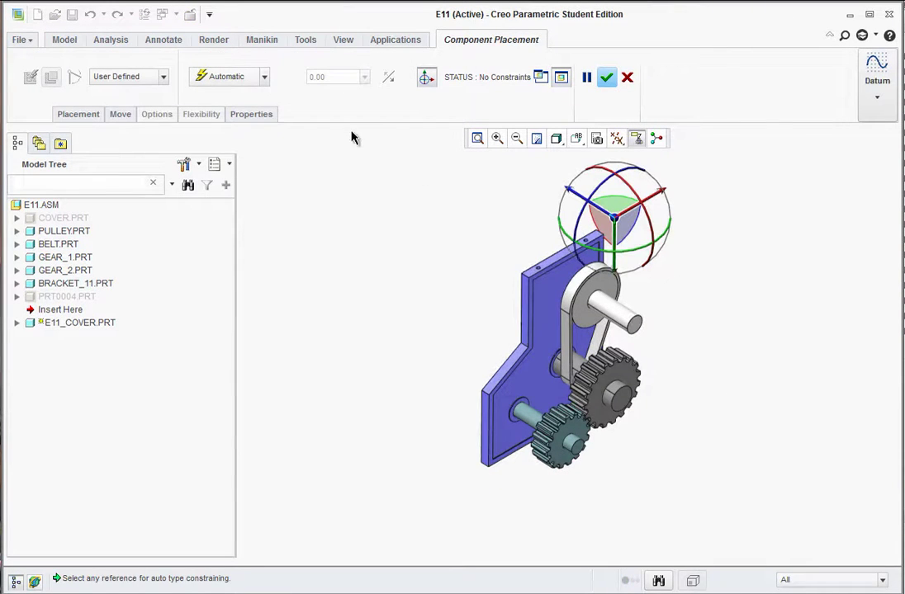
Step: Place E11_COVER with a Default constraint so it is fully constrained
left_click(264, 77)
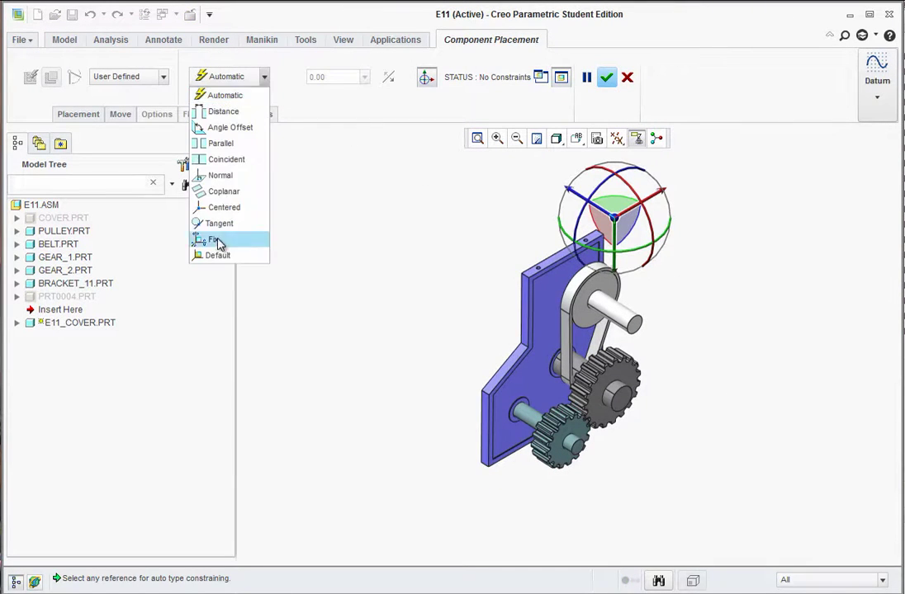
left_click(215, 256)
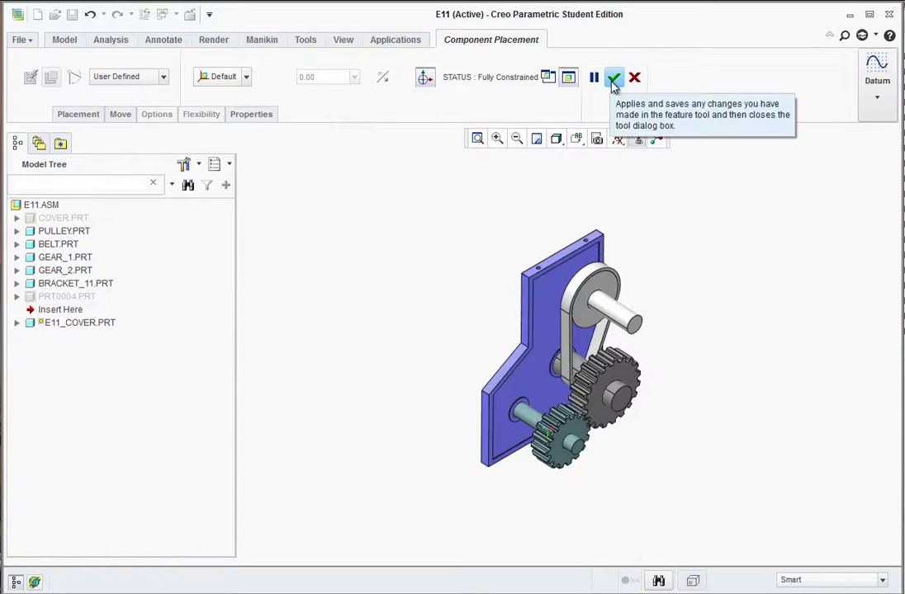
left_click(614, 79)
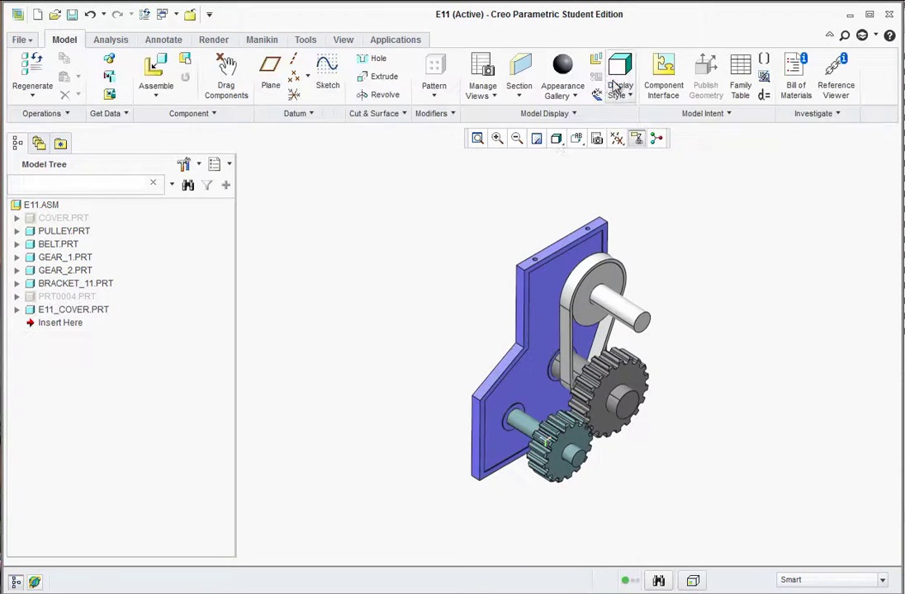
Step: Activate E11_COVER.PRT for in-context editing and zoom in on the assembly
right_click(49, 313)
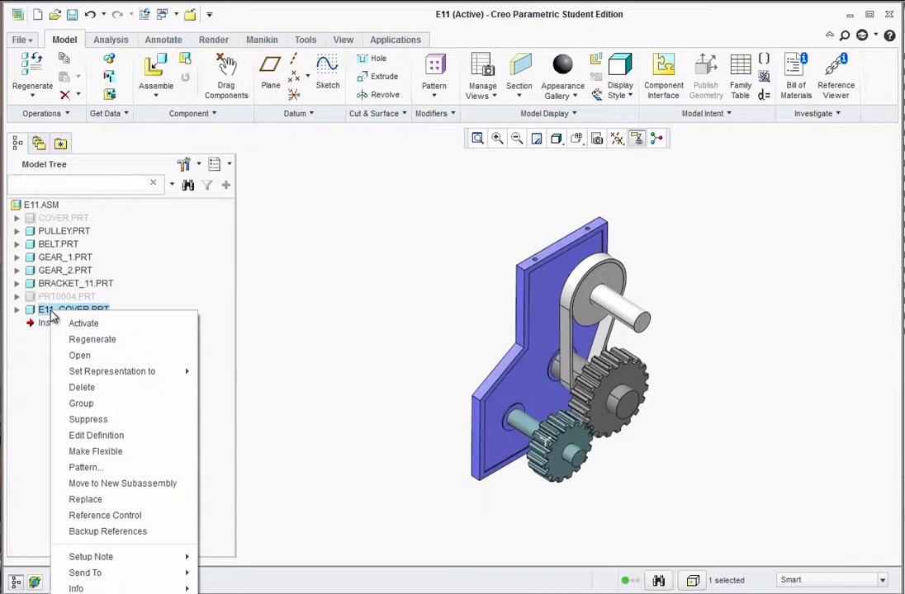
left_click(74, 324)
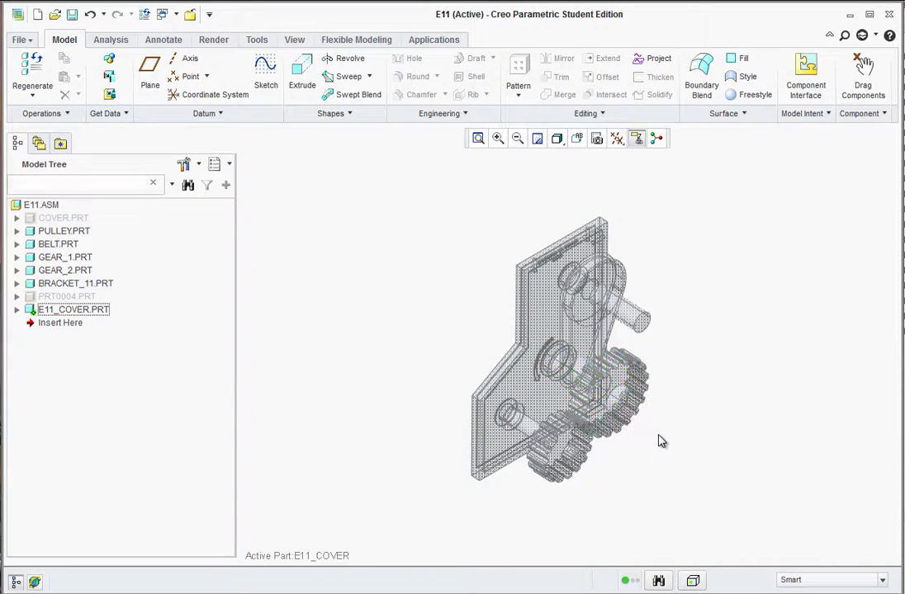
scroll(661, 441, "up", 2)
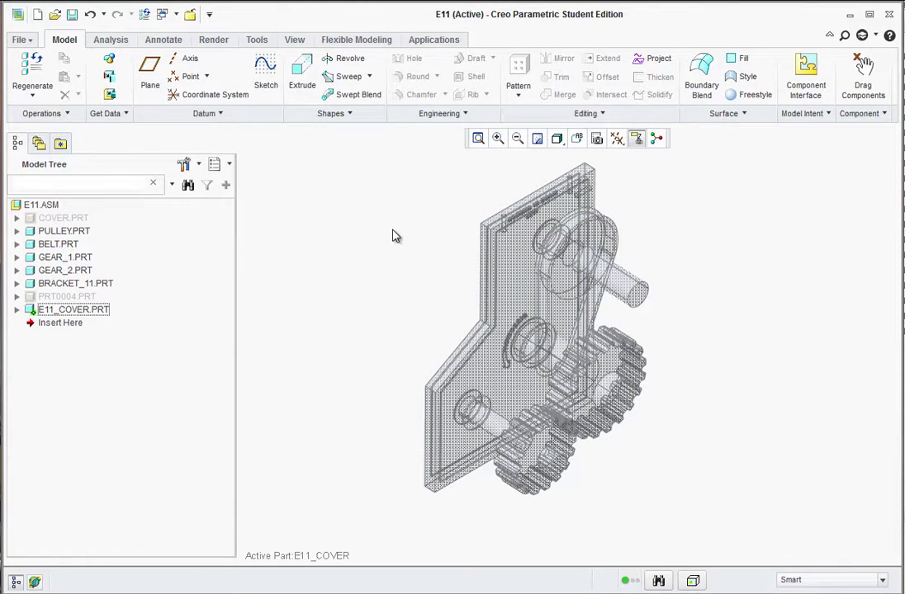
Step: Start a sketch in E11_COVER on the GEAR_2 end surface F2
left_click(266, 74)
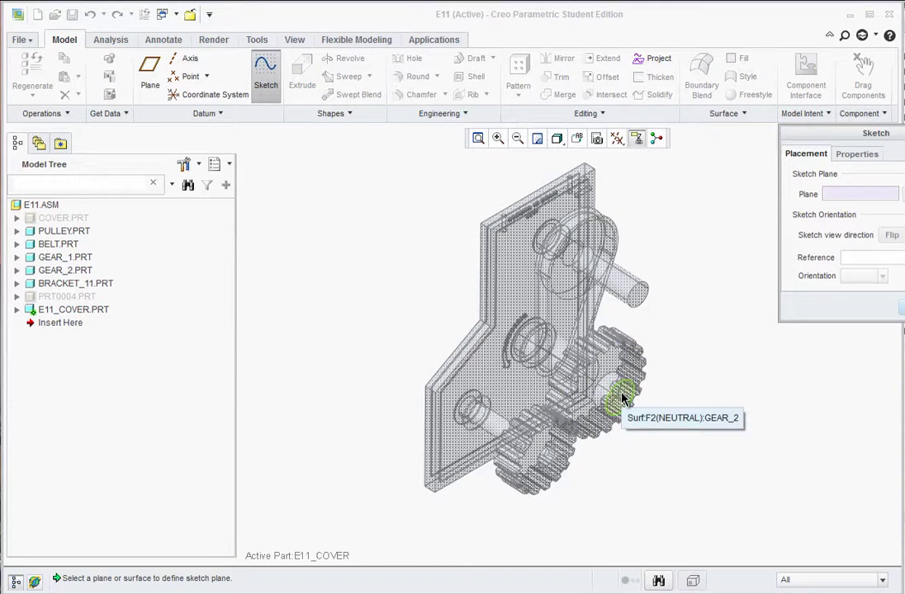
left_click(623, 400)
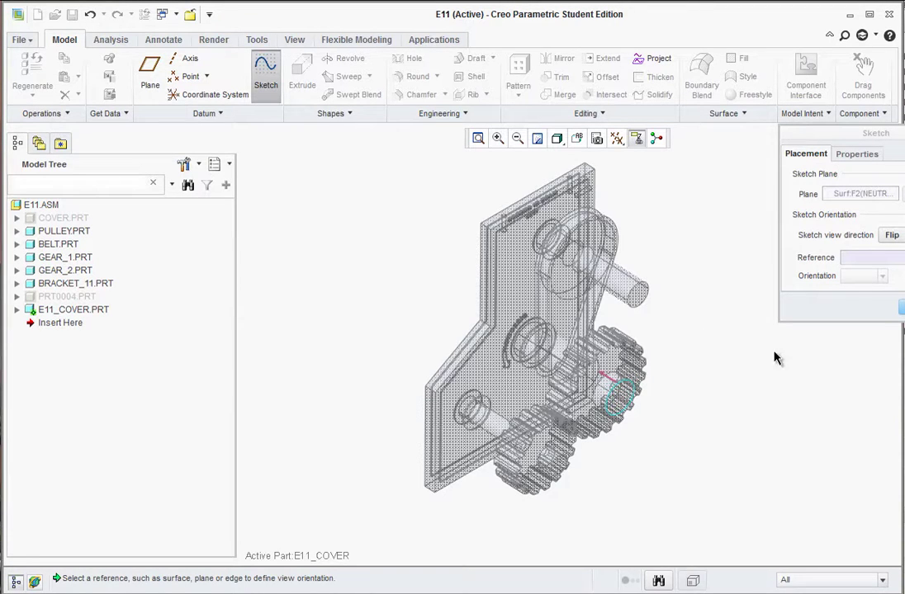
left_click_drag(875, 132, 783, 129)
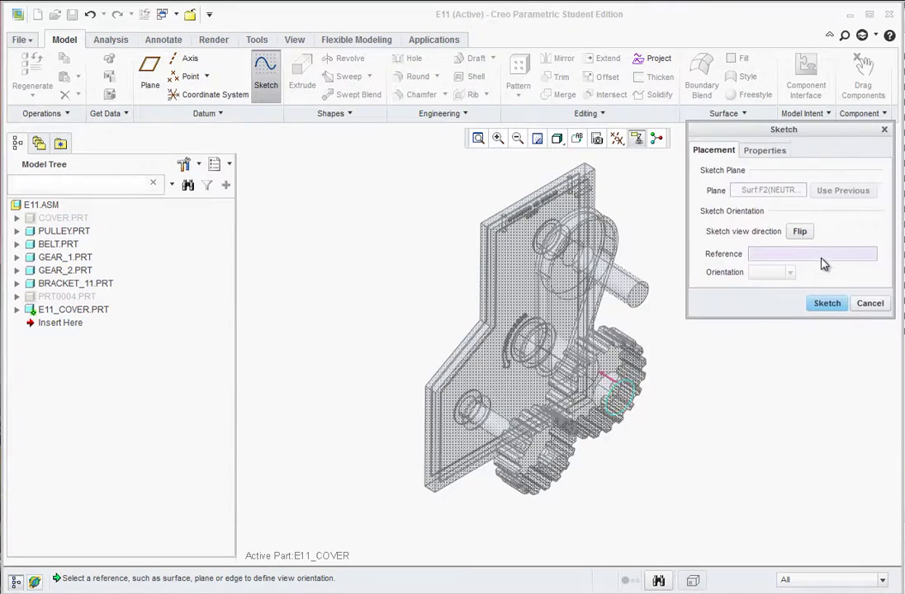
left_click(825, 302)
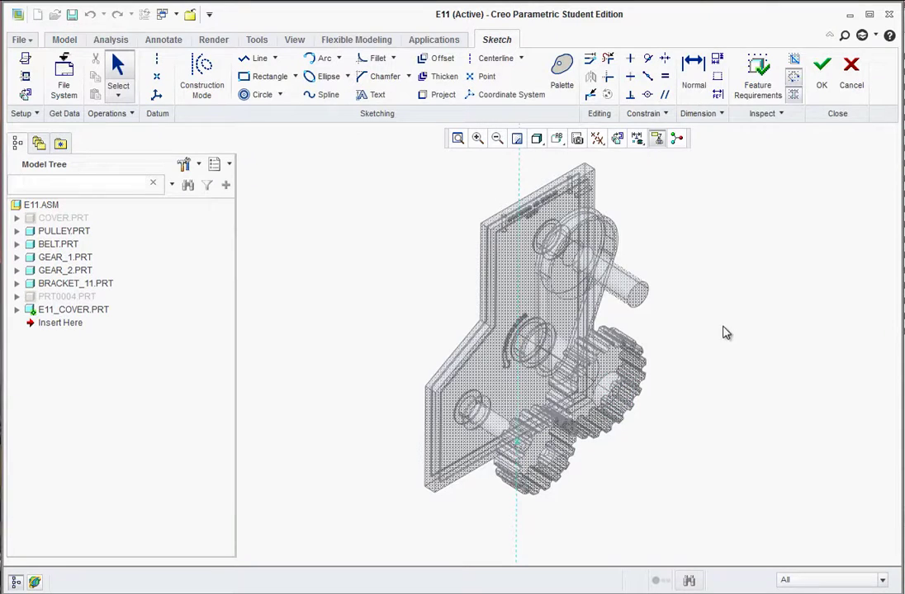
Step: Offset the bracket plate's edge chain by 0.062 into a closed sketch loop
left_click(435, 61)
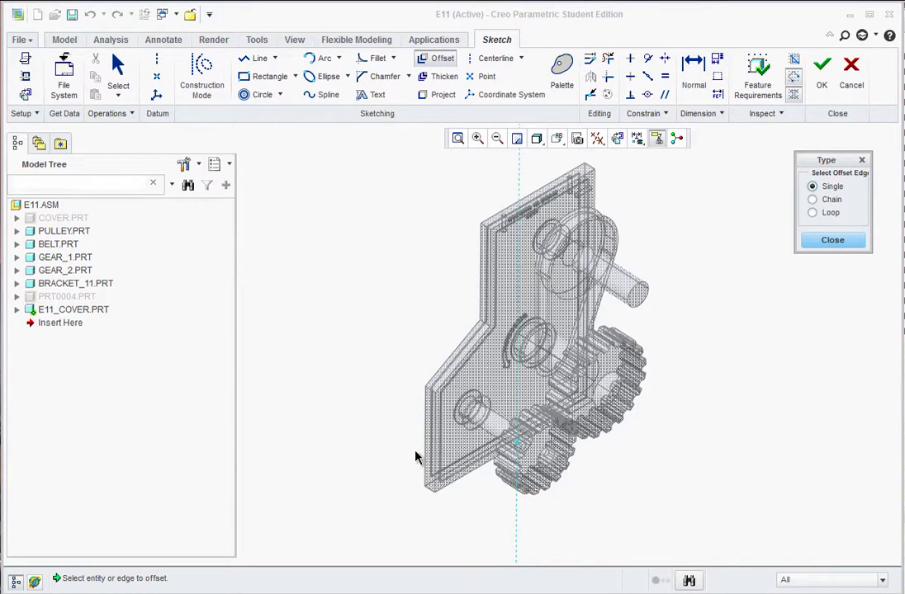
left_click(813, 201)
scroll(602, 177, "down", 5)
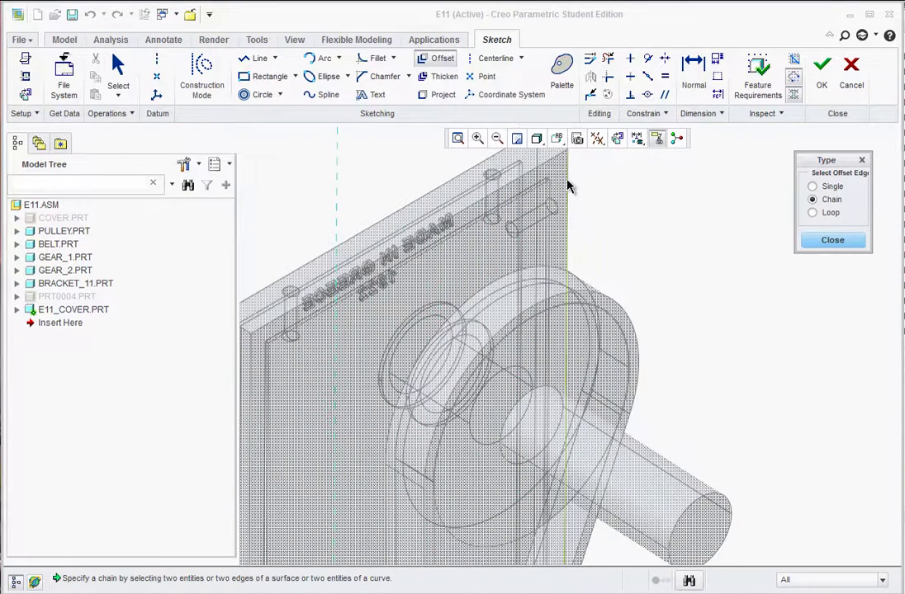
left_click(568, 186)
left_click(547, 163, "ctrl")
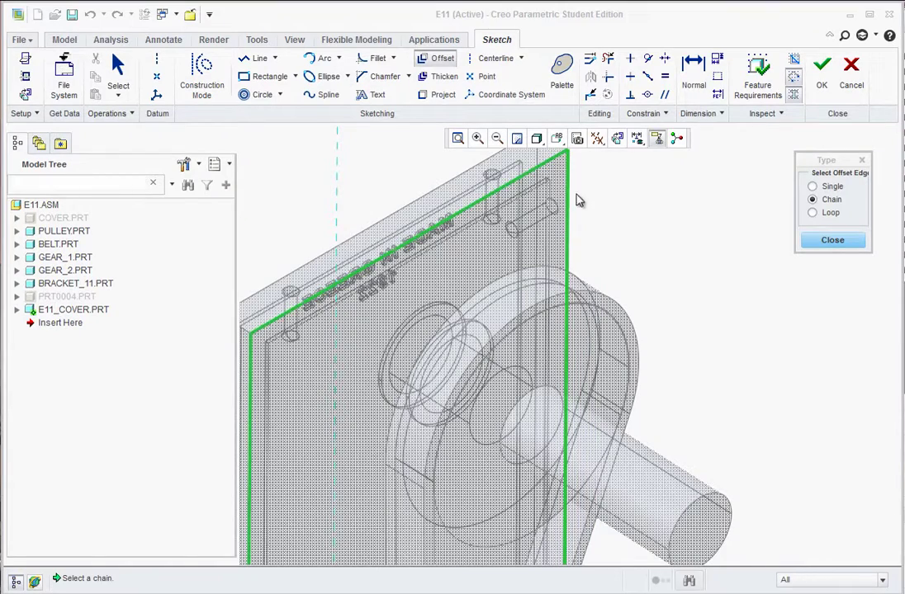
scroll(600, 257, "up", 6)
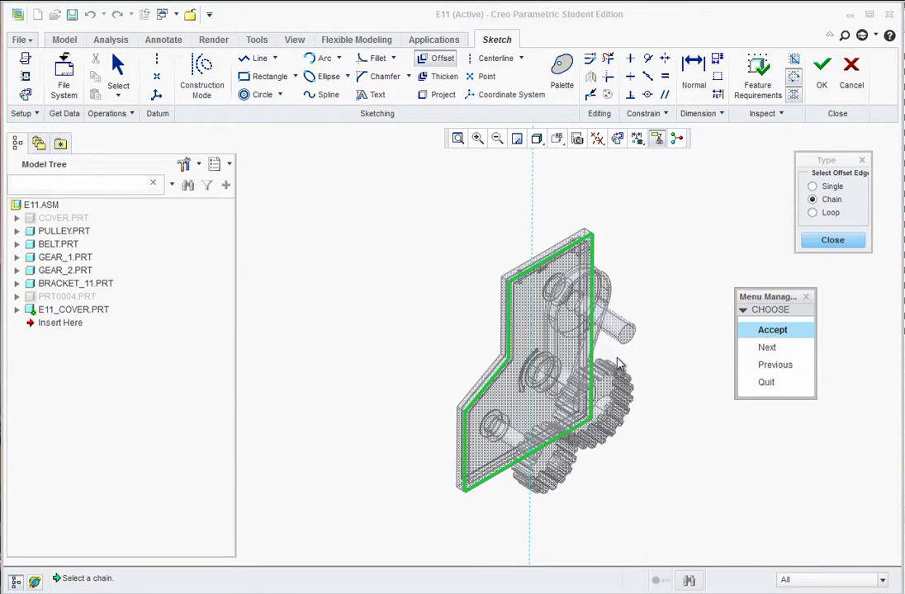
left_click(761, 330)
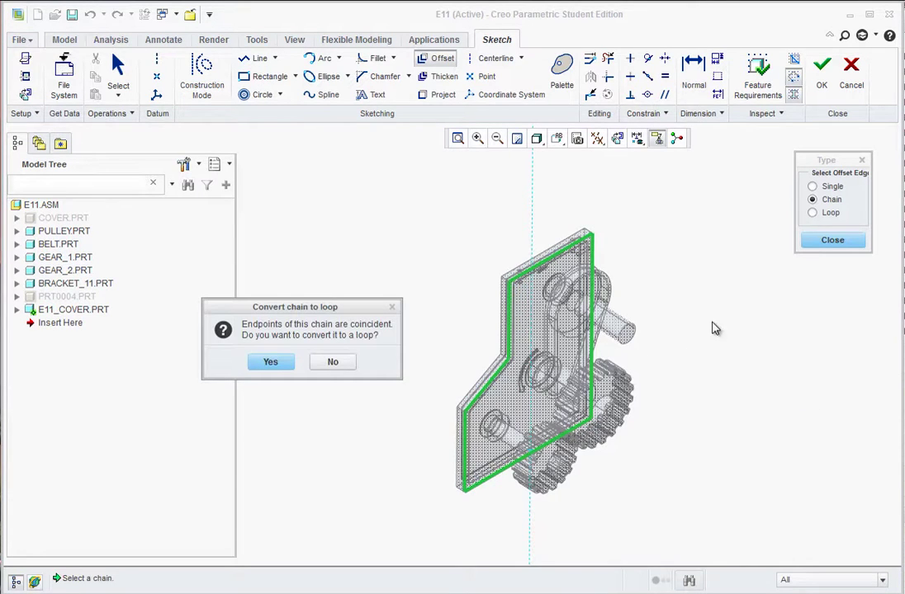
left_click(270, 362)
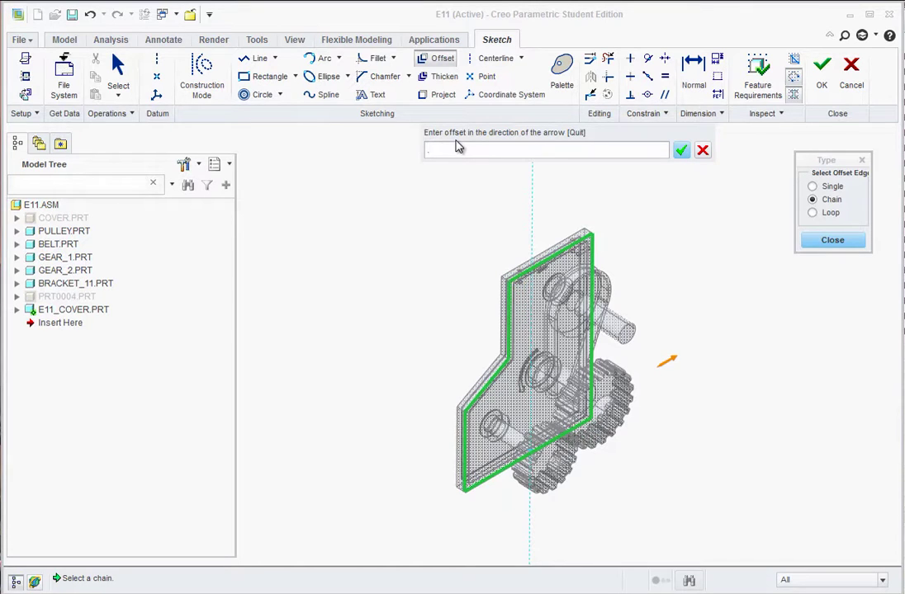
type(".062")
left_click(681, 152)
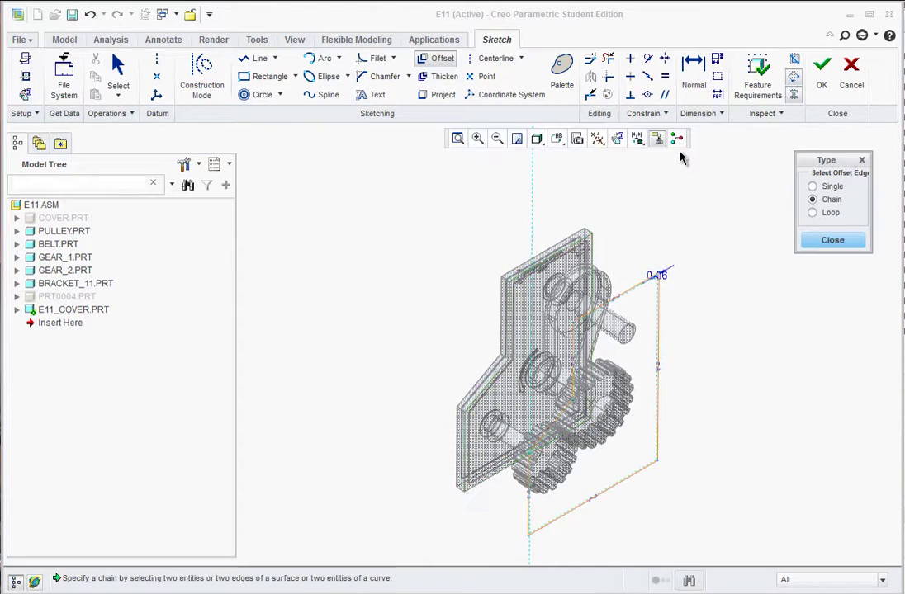
left_click(829, 241)
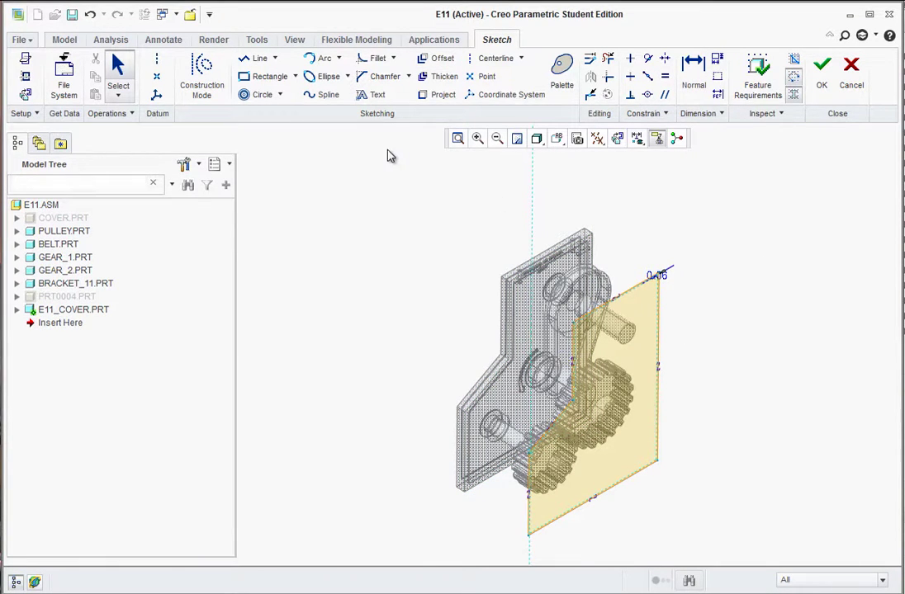
Step: Finish the sketch and extrude it up to the bracket plate's top vertex
left_click(822, 70)
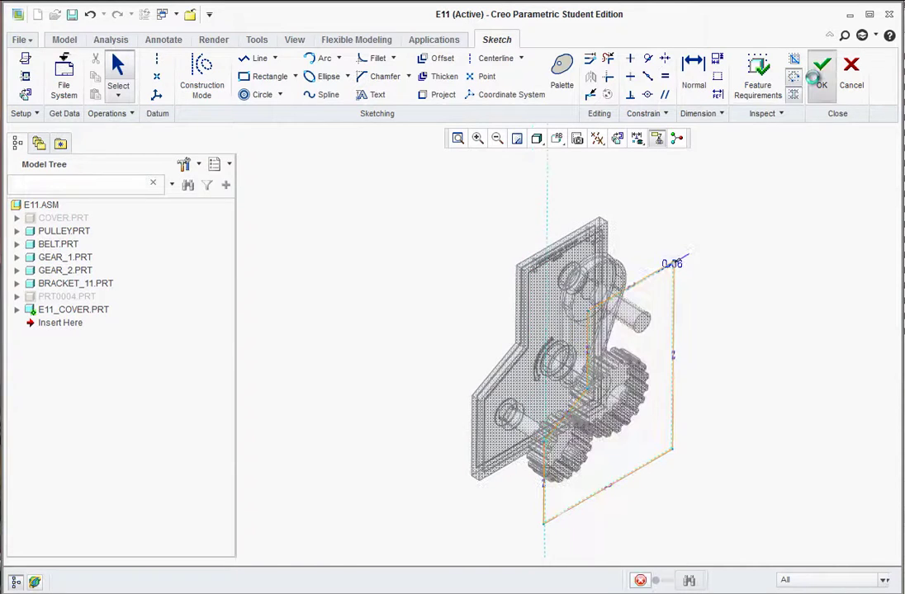
left_click(303, 73)
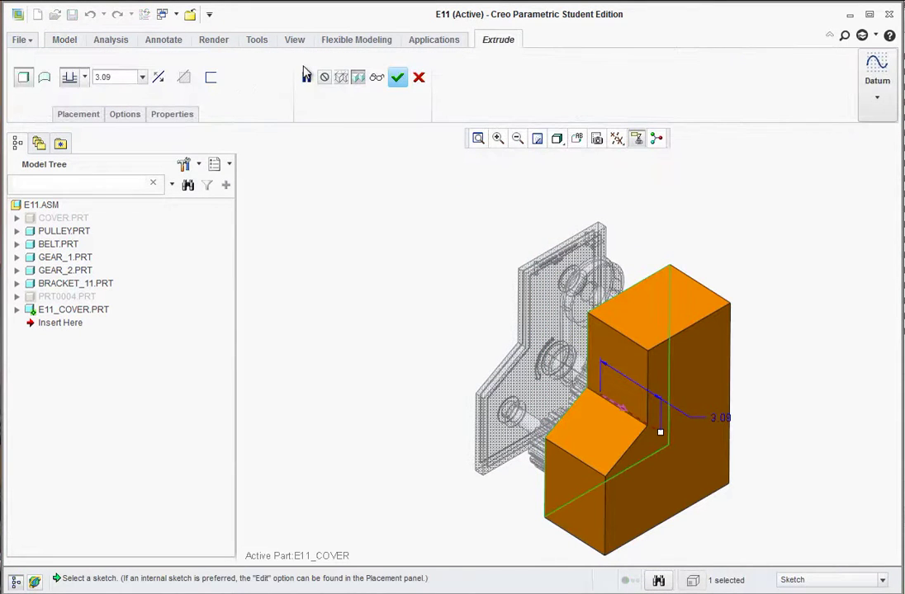
left_click(84, 77)
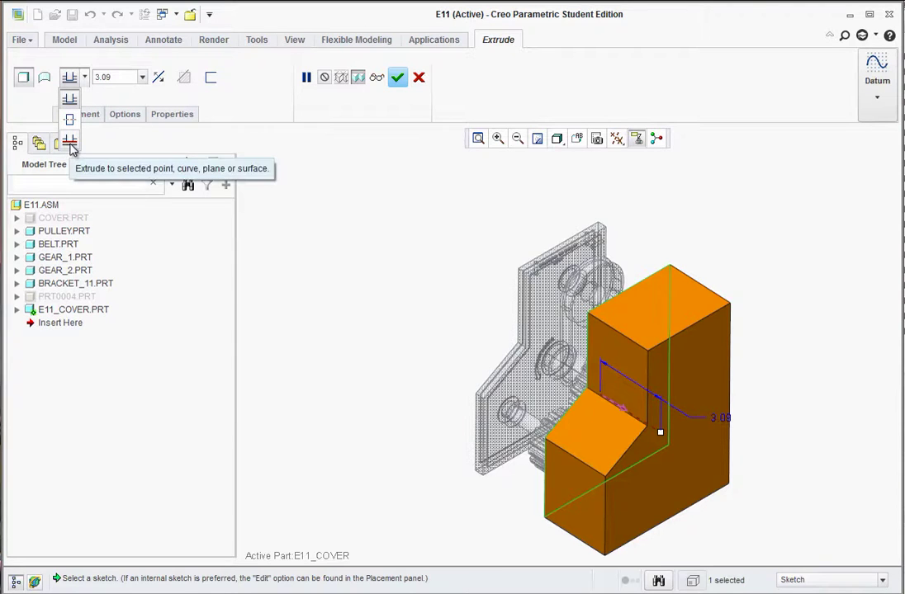
left_click(69, 142)
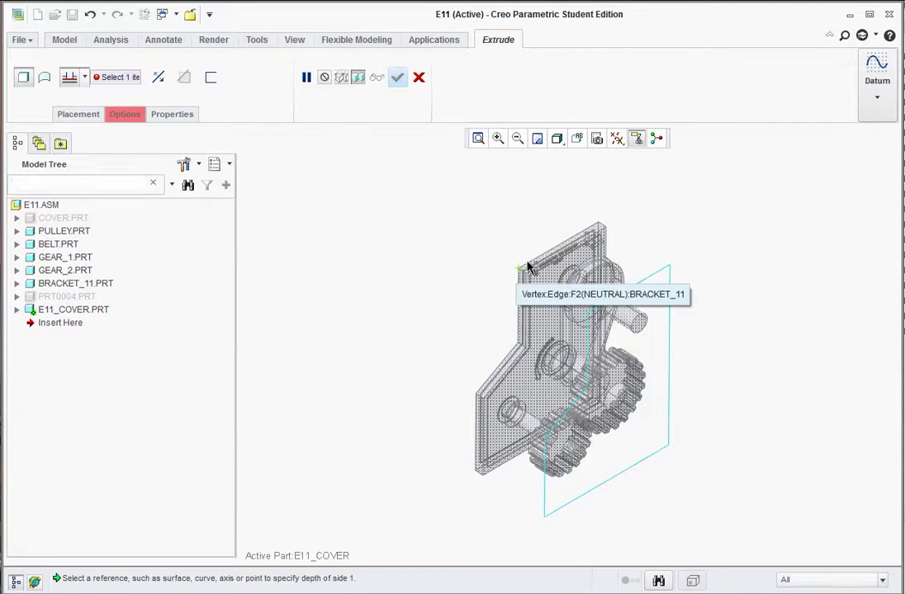
scroll(600, 227, "down", 6)
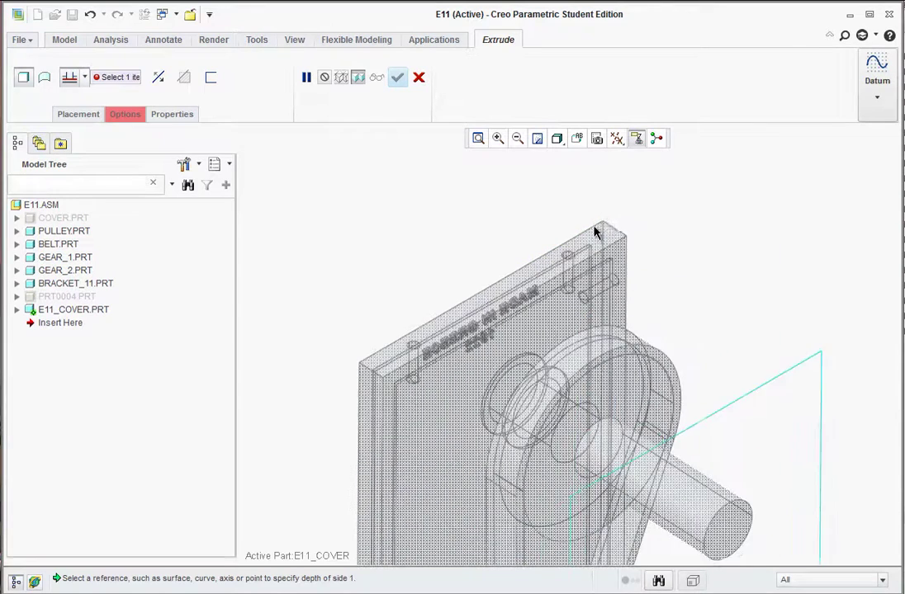
left_click(603, 228)
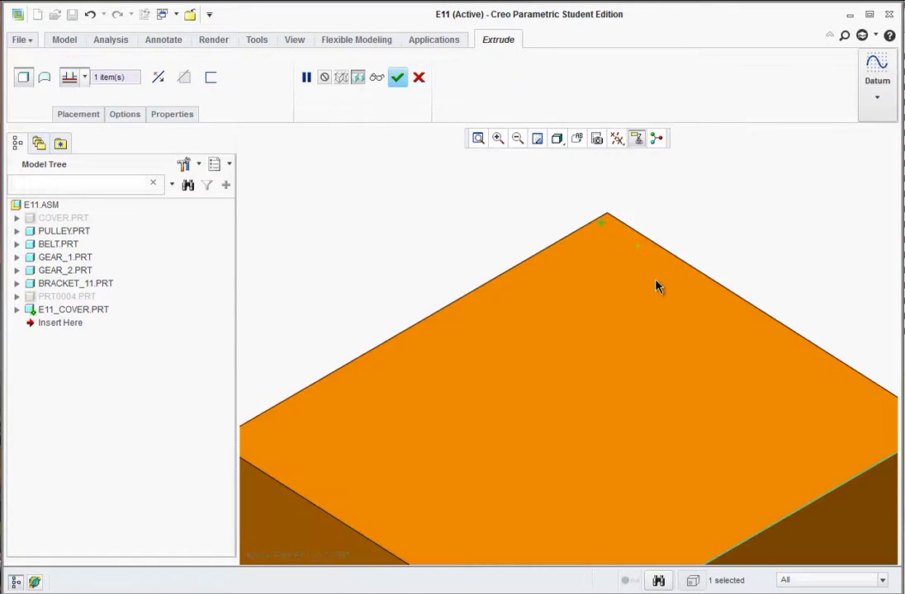
scroll(652, 297, "up", 5)
scroll(636, 491, "down", 2)
scroll(528, 347, "up", 2)
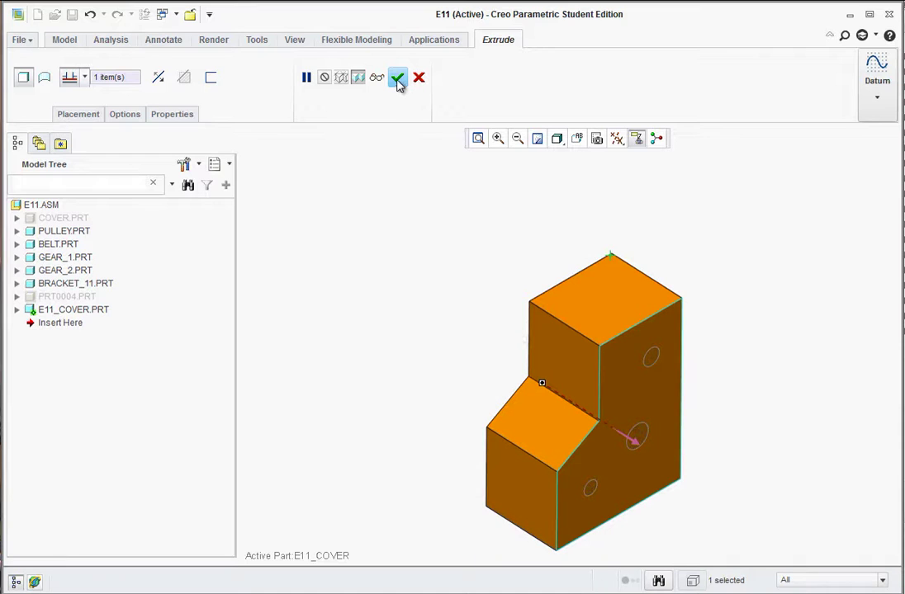
left_click(398, 79)
scroll(511, 398, "down", 1)
Step: Start a Convert to Sheetmetal shell on the cover block with 0.062 thickness
left_click(430, 311)
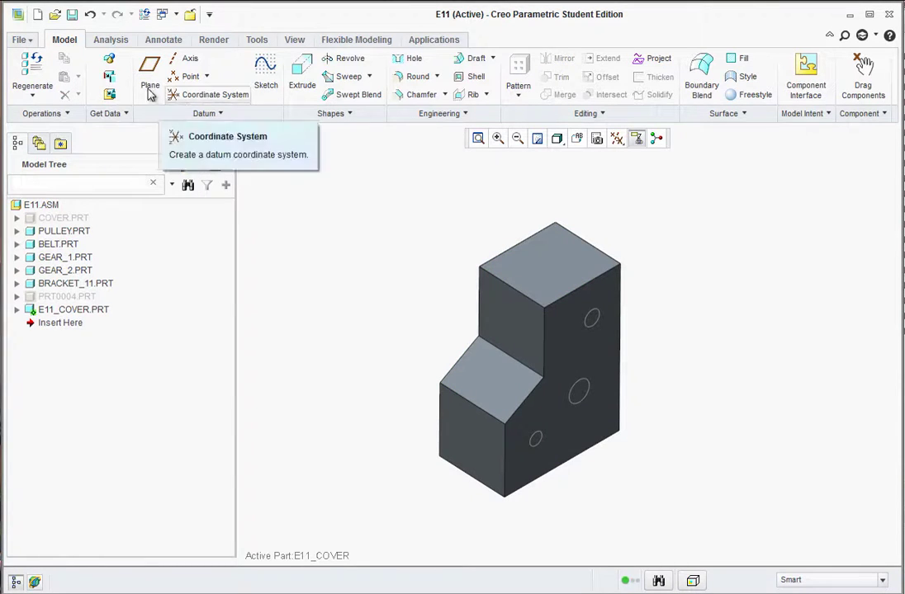
left_click(67, 114)
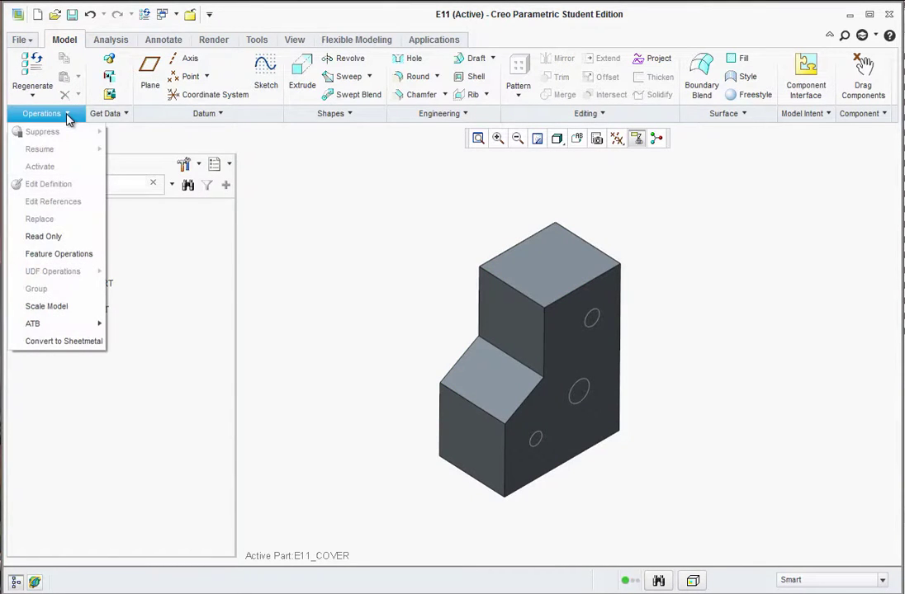
left_click(70, 341)
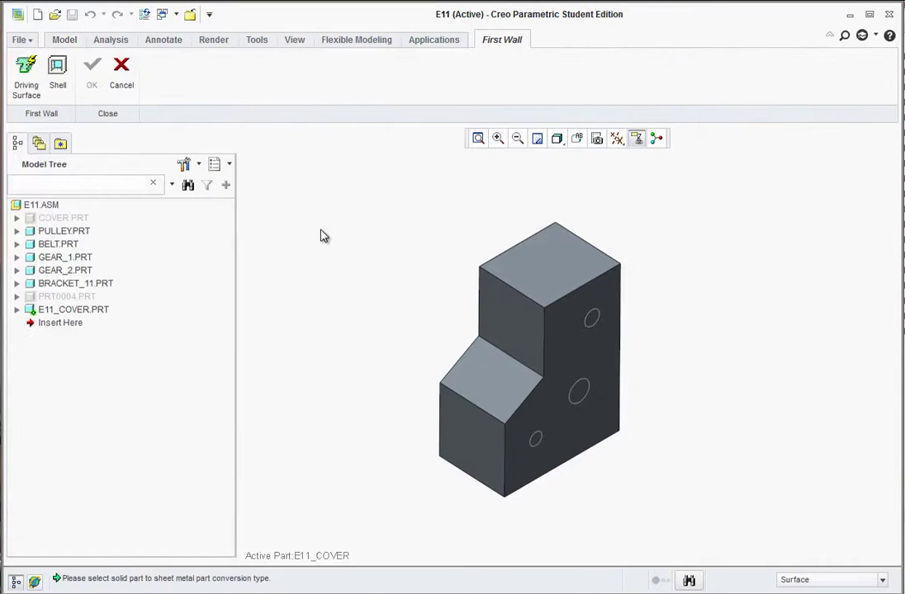
left_click(58, 74)
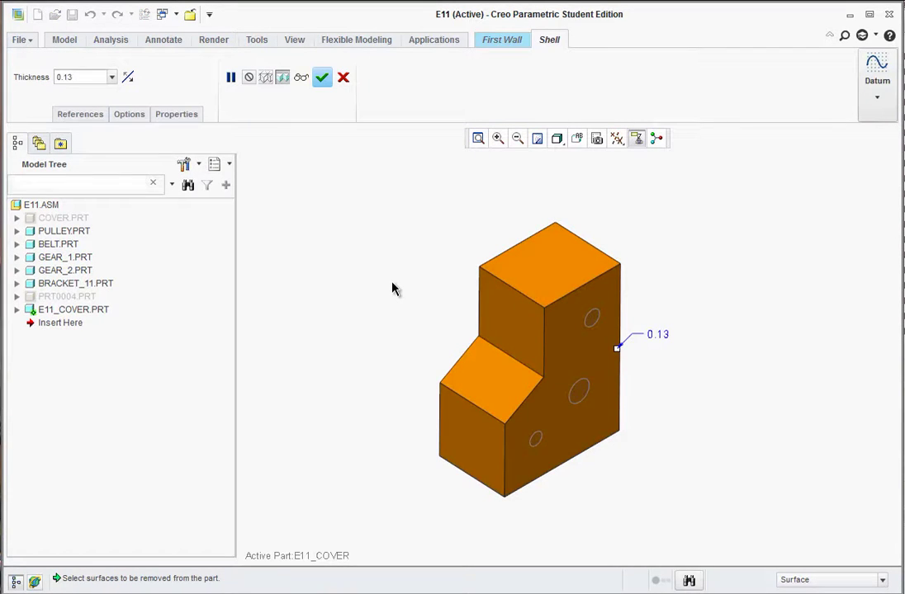
double_click(60, 76)
key("BackSpace")
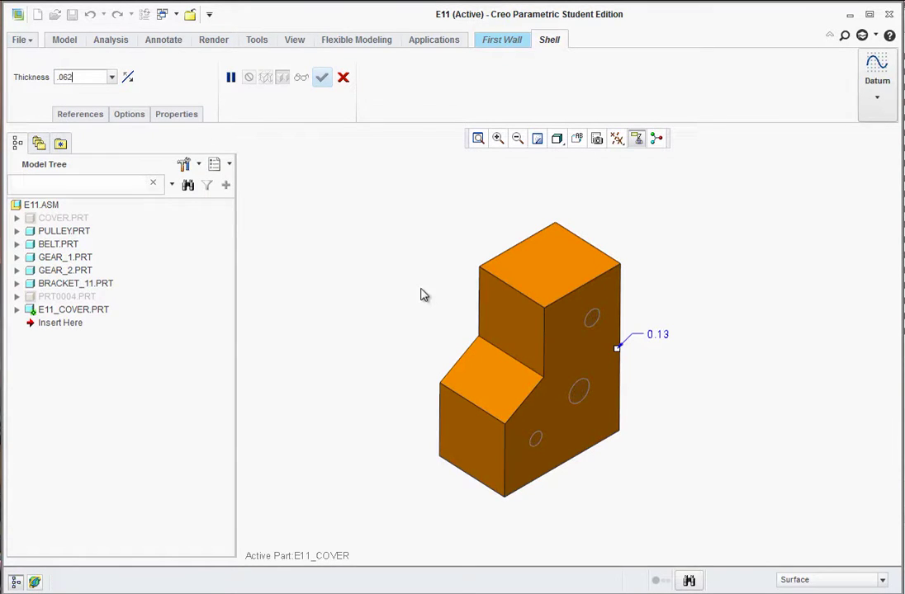
key("Return")
middle_click_drag(429, 304, 447, 243, "shift")
scroll(466, 153, "down", 3)
scroll(460, 181, "up", 5)
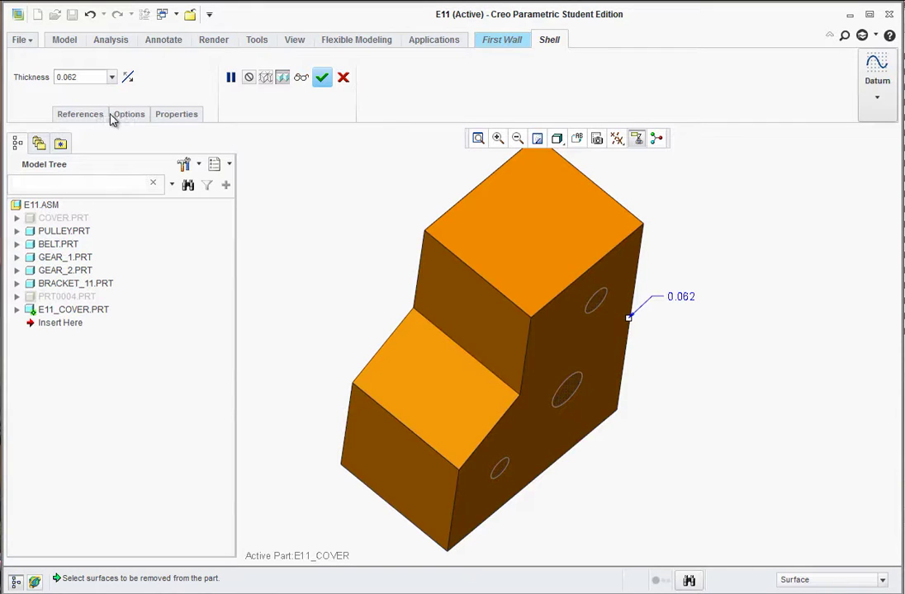
Step: Remove the right, top and front faces of the cover block from the shell
left_click(82, 114)
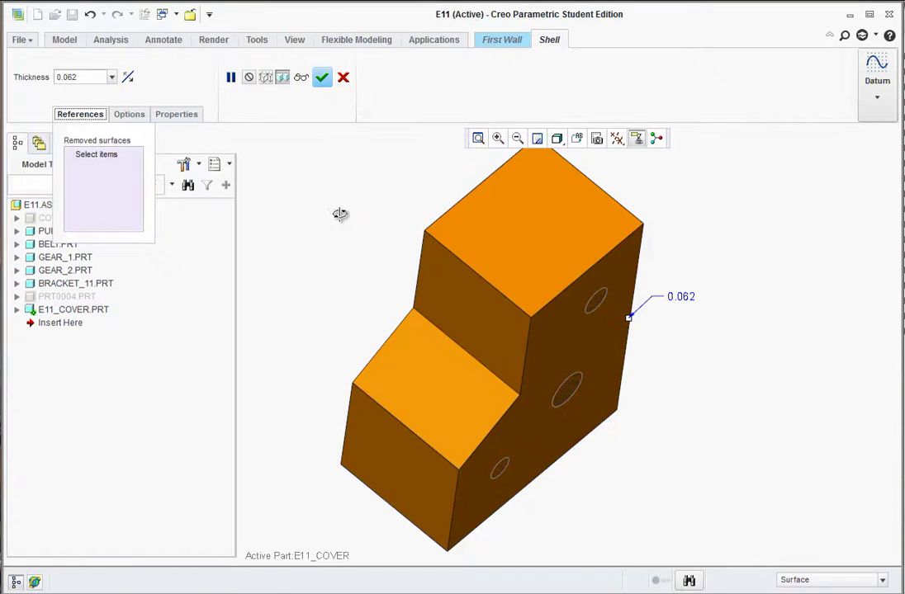
mouse_move(340, 216)
middle_mouse_down()
mouse_move(343, 234)
mouse_move(367, 174)
mouse_move(385, 154)
mouse_move(398, 208)
mouse_move(425, 227)
mouse_move(483, 161)
mouse_move(476, 139)
middle_mouse_up()
left_click(476, 139)
middle_click_drag(542, 218, 620, 163)
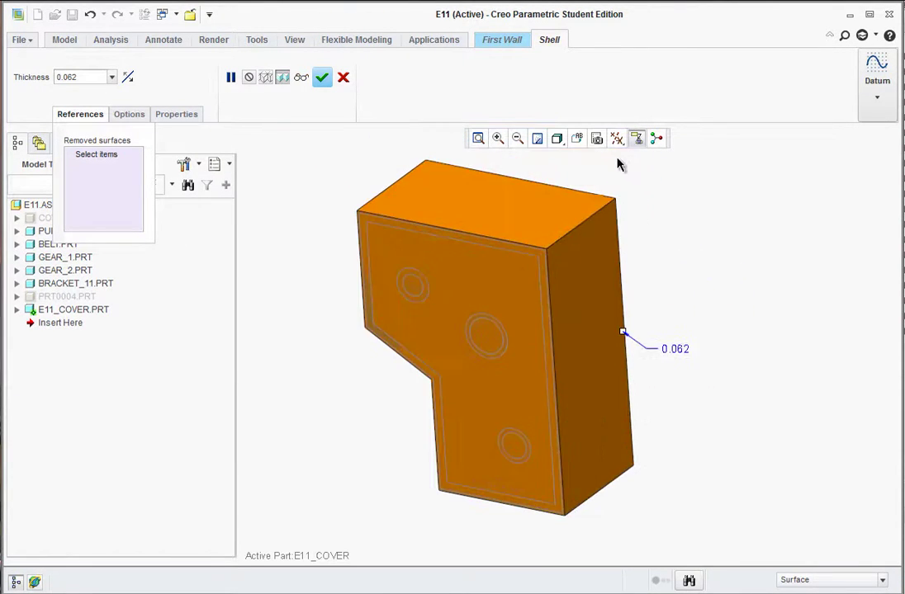
left_click(572, 294)
middle_click_drag(593, 300, 584, 306)
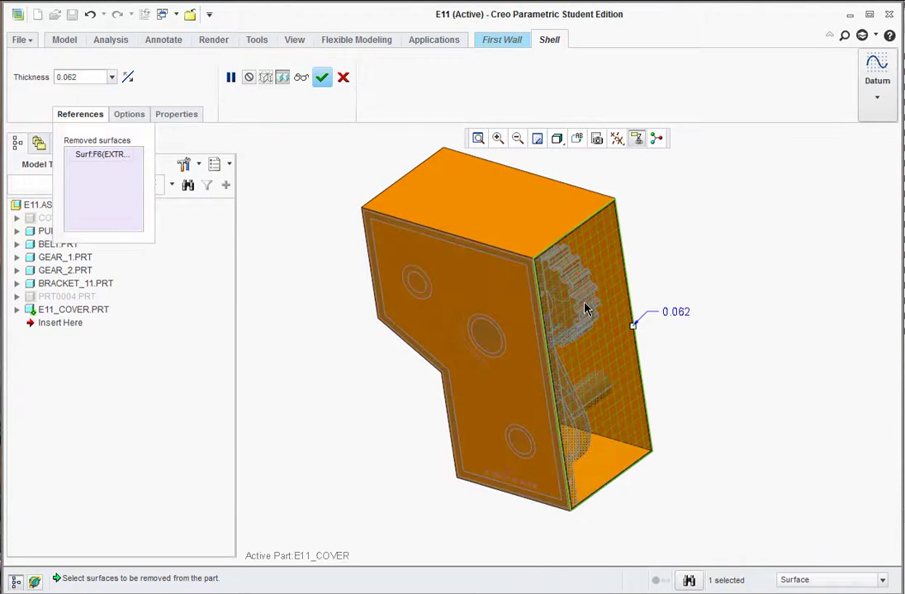
left_click(509, 235, "ctrl")
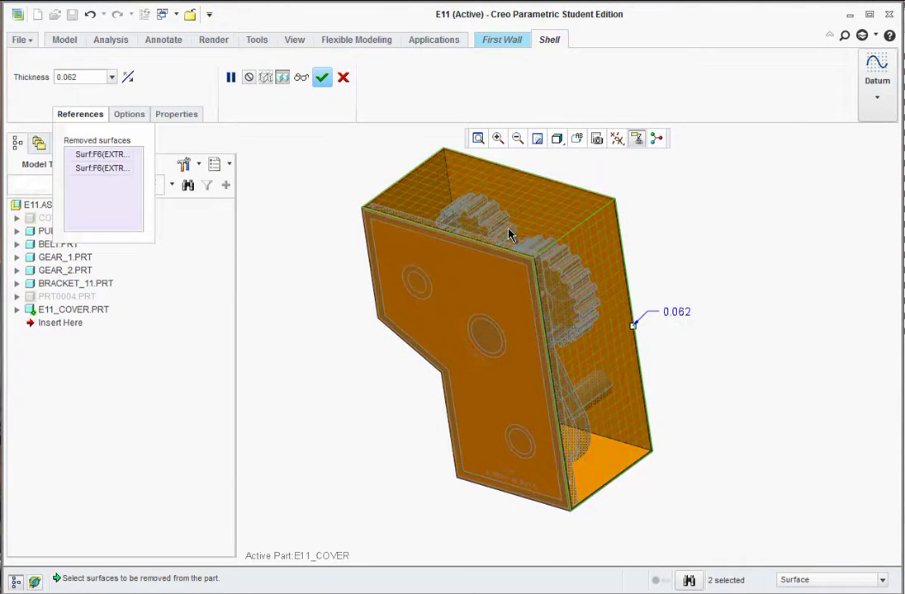
left_click(483, 295, "ctrl")
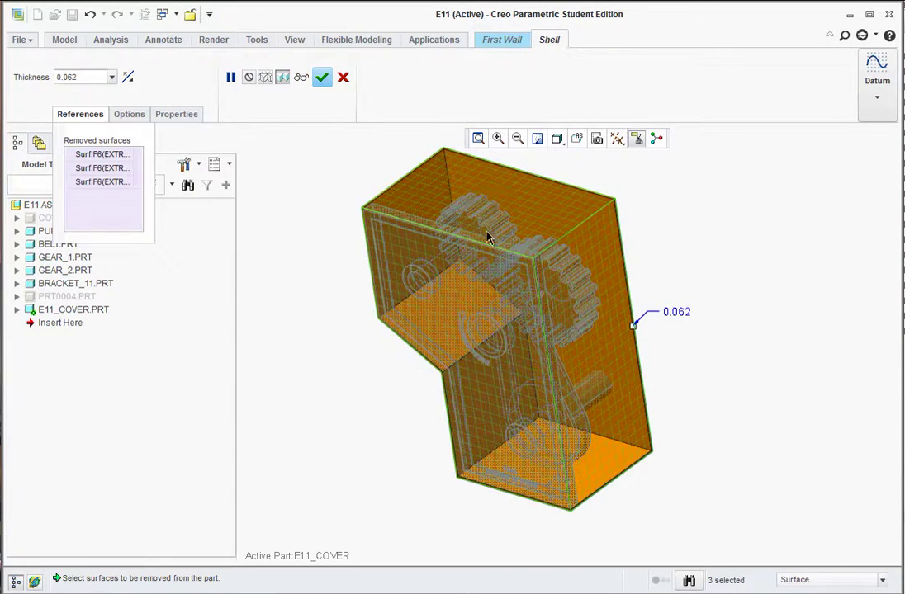
Step: Remove the left face as well and review the shell's Options and Properties
middle_click_drag(358, 360, 369, 350)
mouse_move(342, 320)
middle_mouse_down()
mouse_move(362, 319)
mouse_move(336, 319)
middle_mouse_up()
left_click(301, 221, "ctrl")
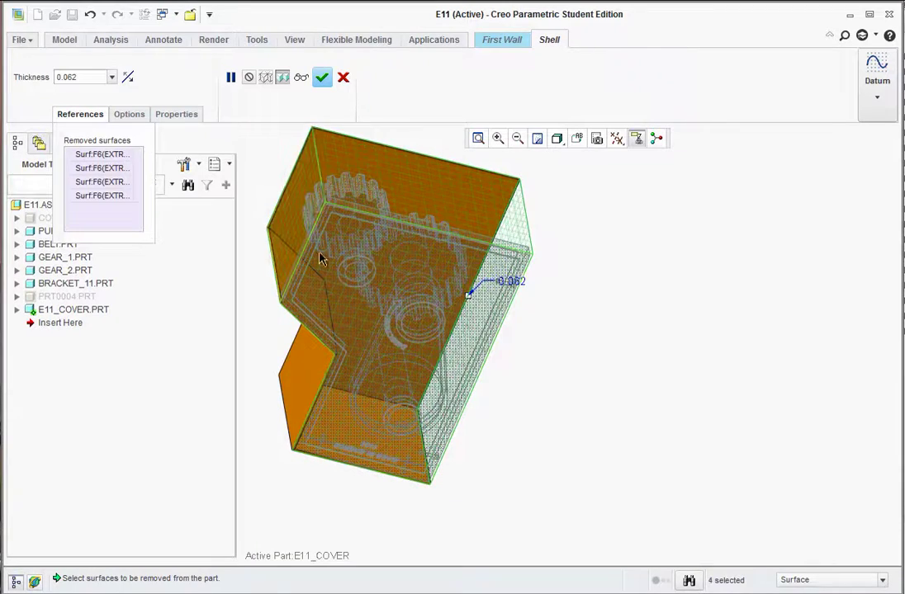
middle_click_drag(495, 343, 476, 364)
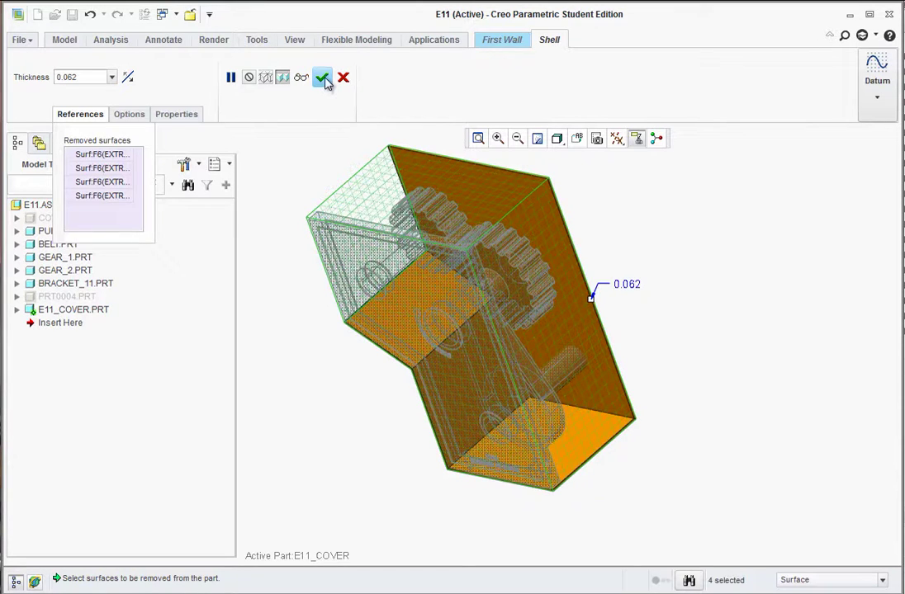
left_click(137, 118)
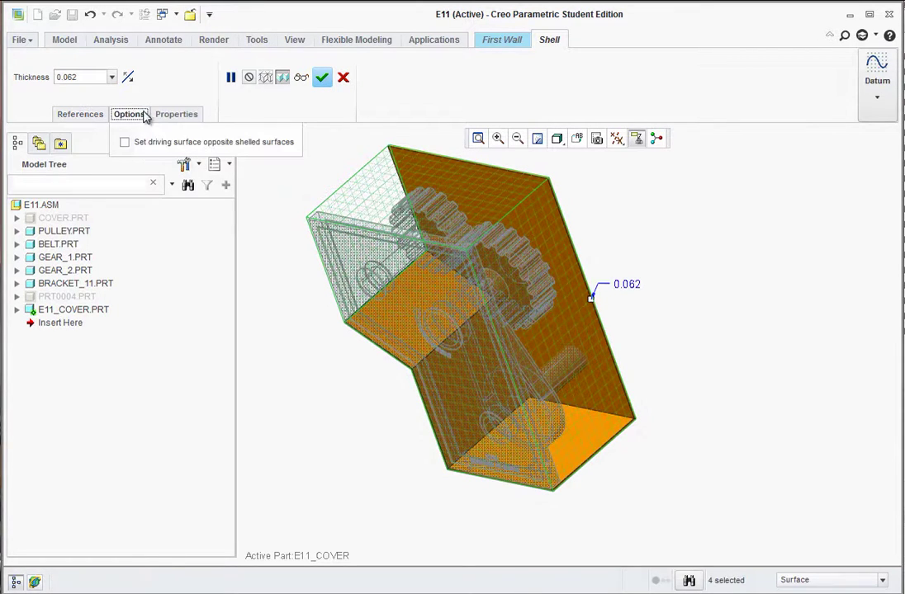
left_click(189, 115)
left_click(128, 114)
Step: Accept the 0.062 shell, then start the sheet metal conversion and pick two rip edges
left_click(323, 78)
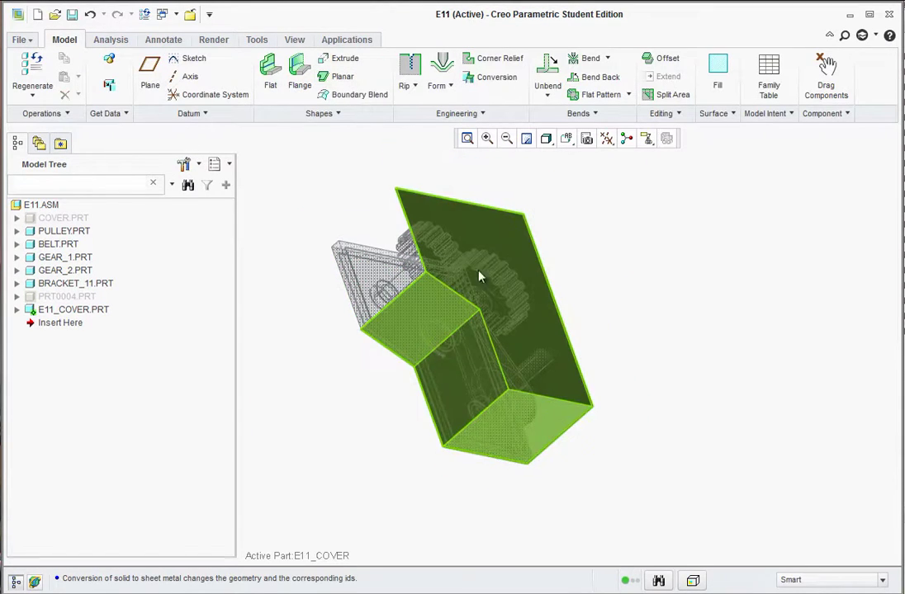
mouse_move(439, 211)
middle_mouse_down()
mouse_move(356, 179)
mouse_move(380, 188)
middle_mouse_up()
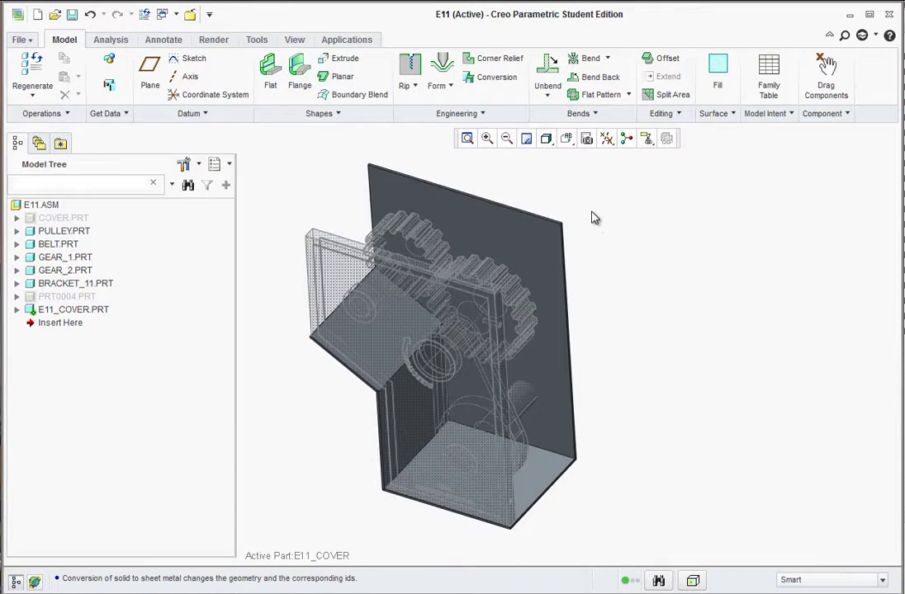
left_click(499, 80)
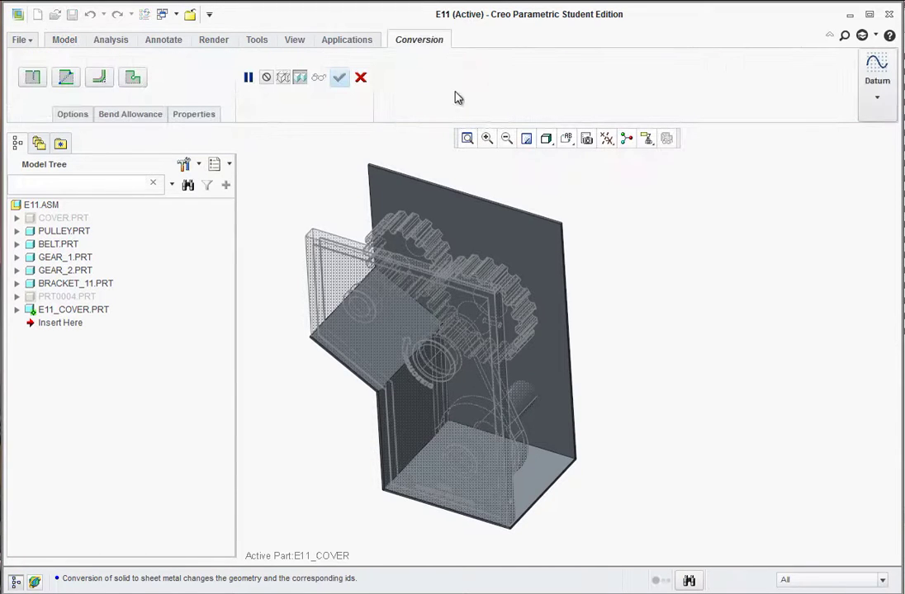
left_click(74, 115)
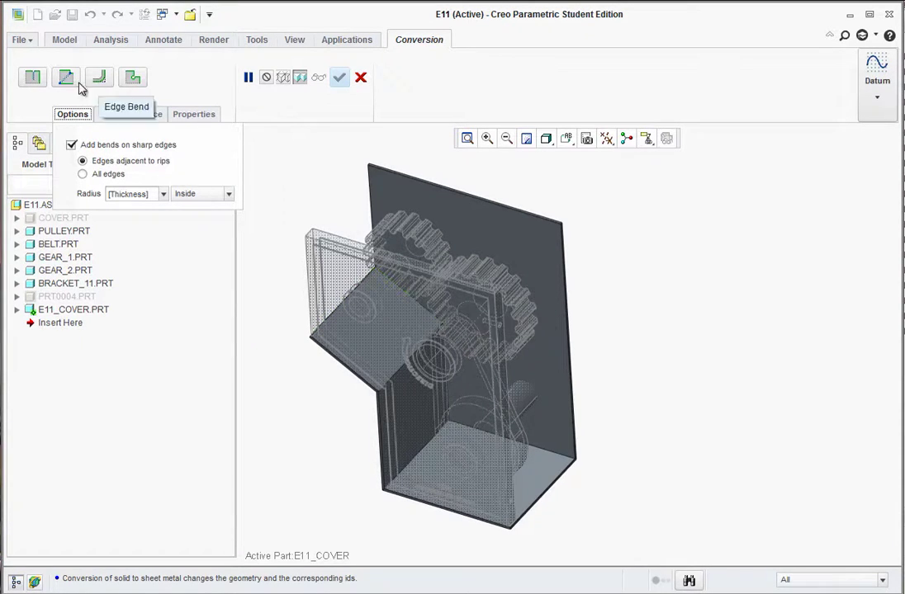
left_click(421, 312)
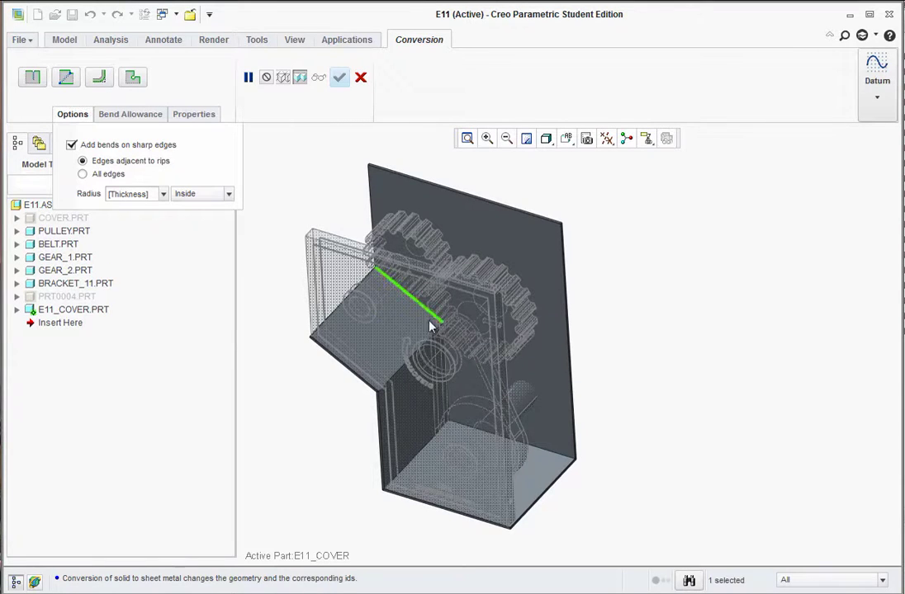
left_click(445, 355, "ctrl")
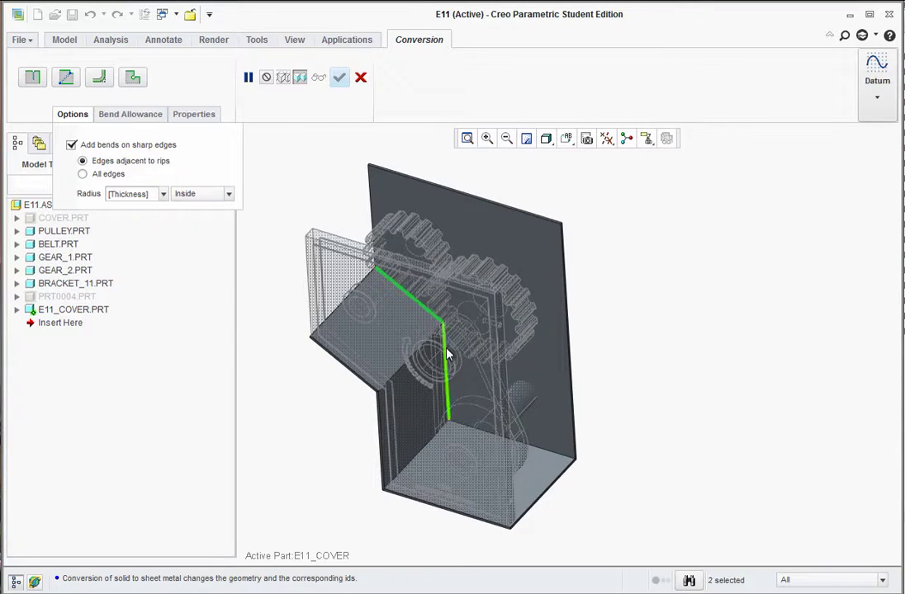
Step: Set the bend allowance to a feature-specific K factor of 0.32
left_click(134, 190)
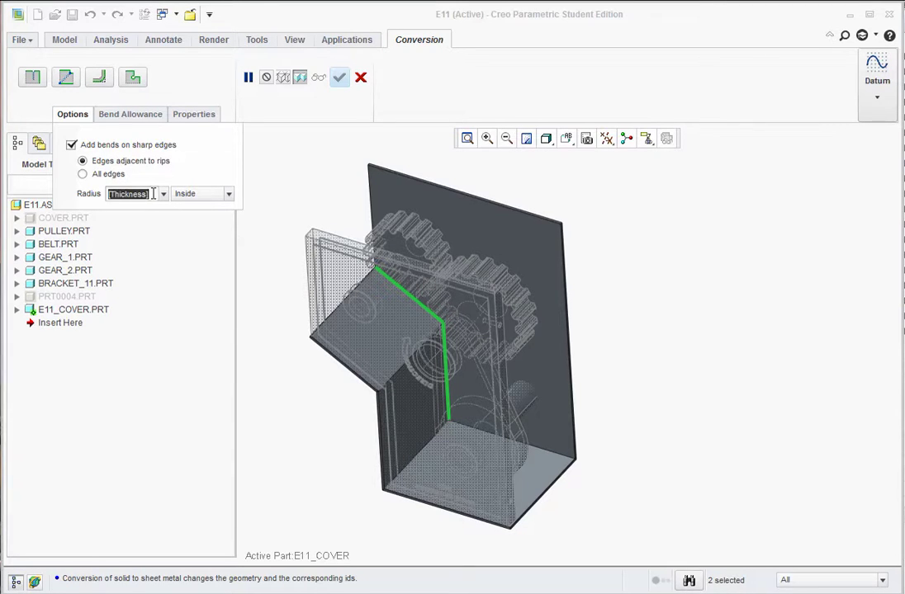
left_click(111, 118)
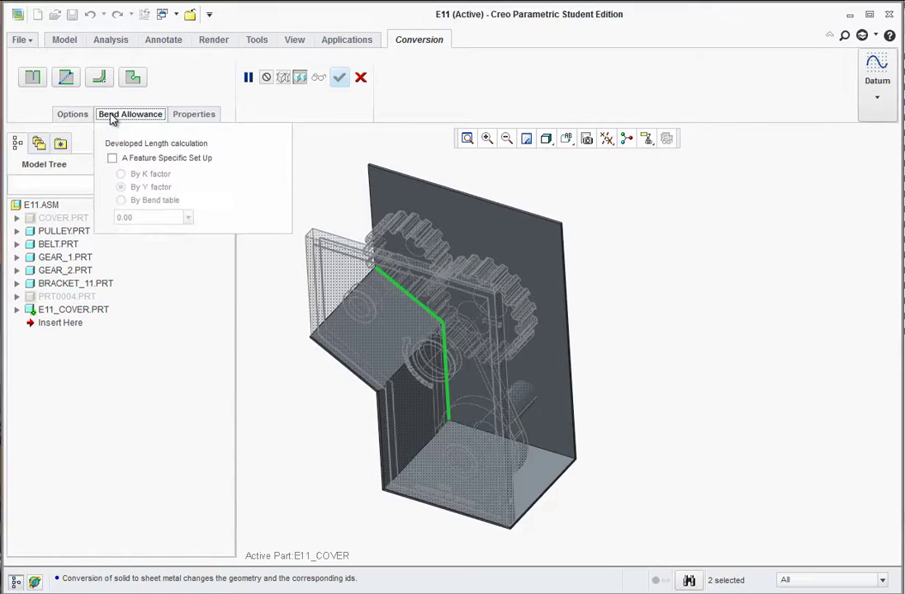
left_click(113, 159)
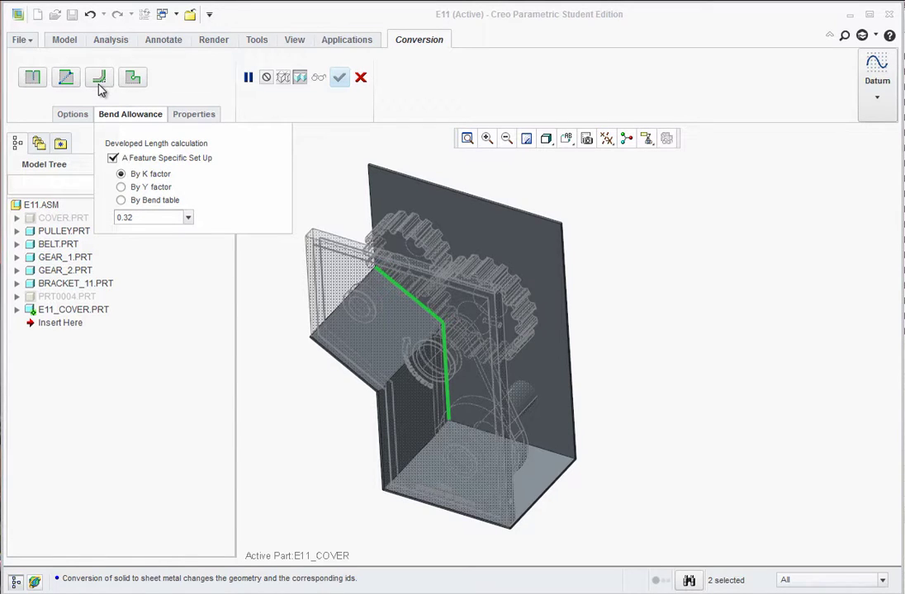
left_click(78, 117)
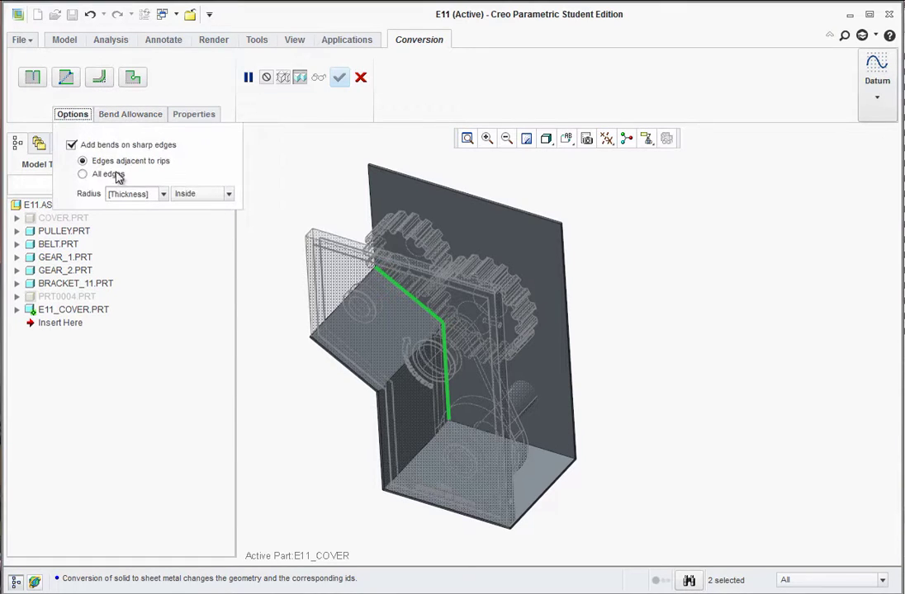
Step: Add an edge rip along the two picked edges and finish the sheet metal conversion
left_click(37, 80)
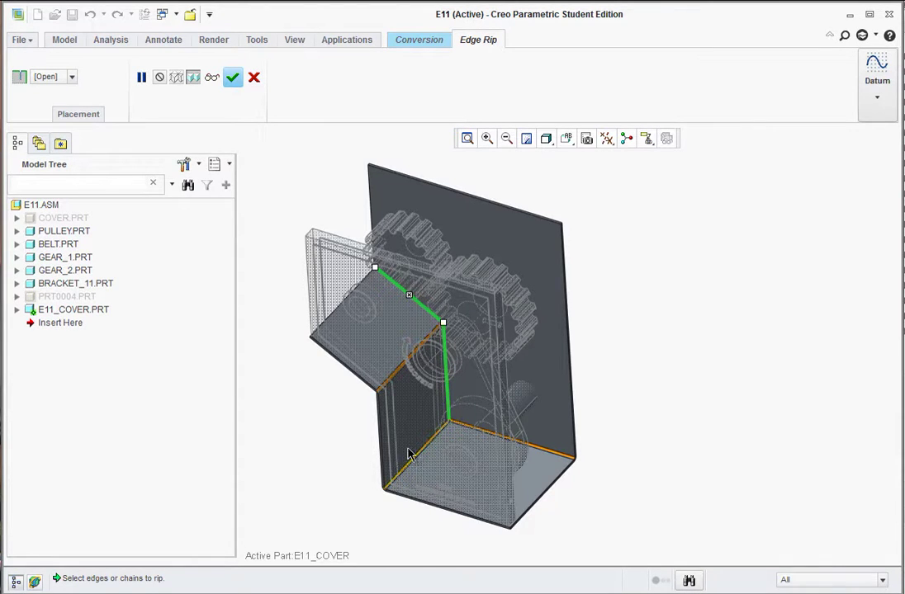
scroll(426, 479, "down", 4)
scroll(723, 458, "up", 3)
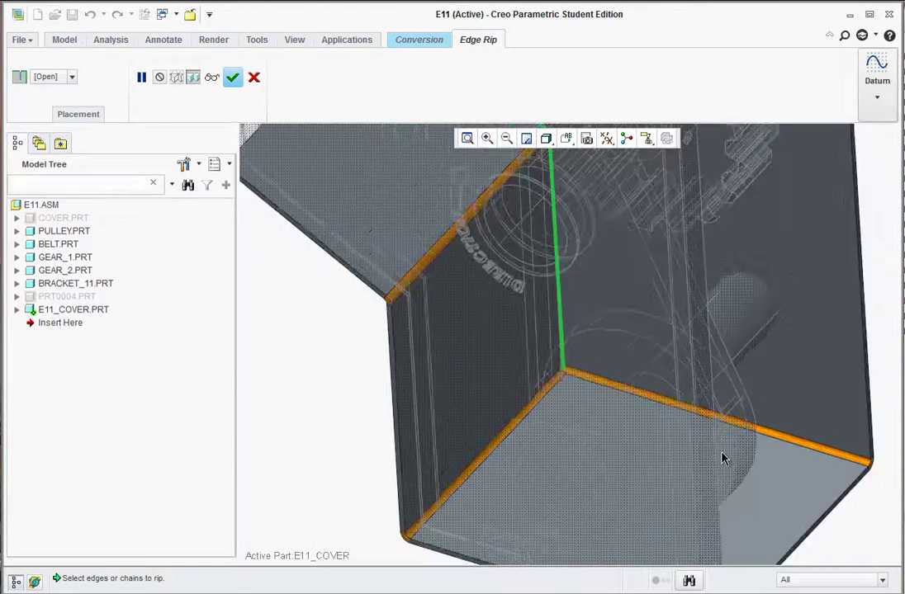
left_click(233, 79)
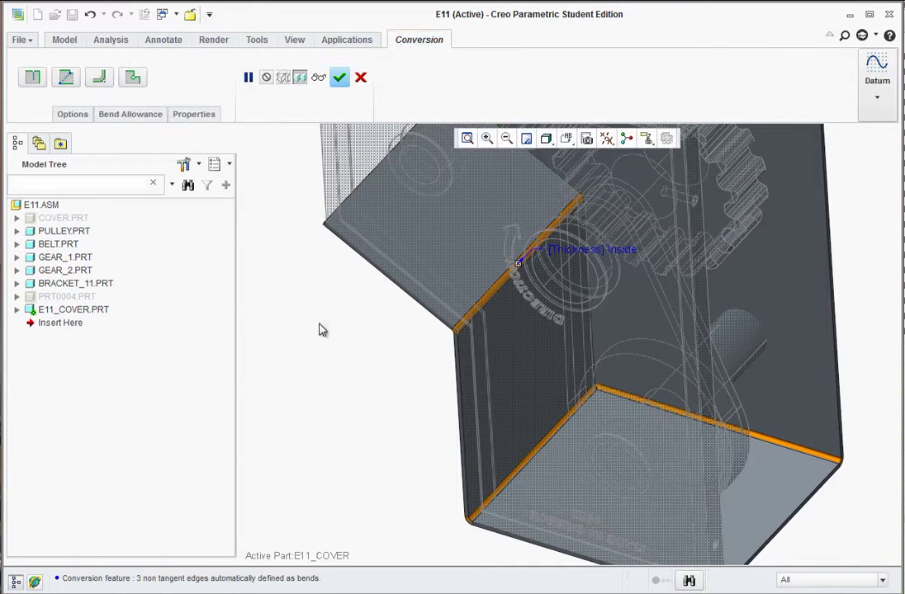
middle_click_drag(329, 345, 368, 369)
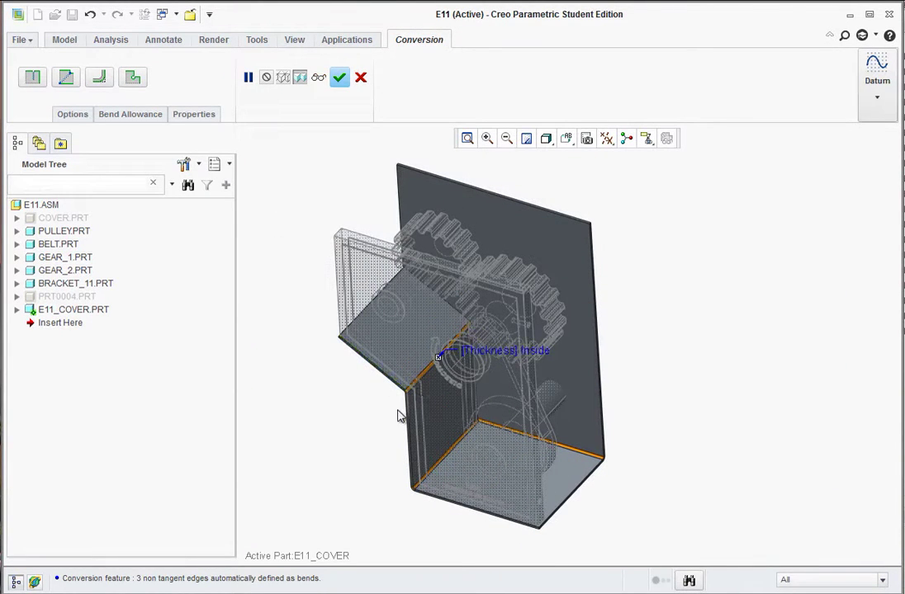
left_click(339, 77)
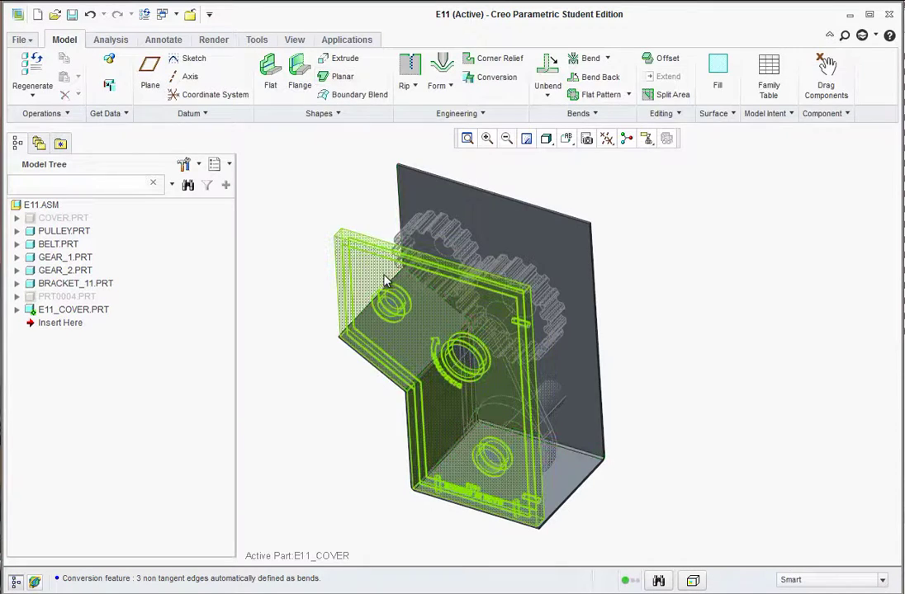
Step: Orbit and zoom around the converted cover to inspect its automatic bends from above
middle_click_drag(347, 314, 282, 309)
scroll(313, 493, "up", 5)
mouse_move(381, 404)
middle_mouse_down()
mouse_move(456, 363)
mouse_move(534, 264)
mouse_move(498, 250)
middle_mouse_up()
scroll(497, 250, "down", 3)
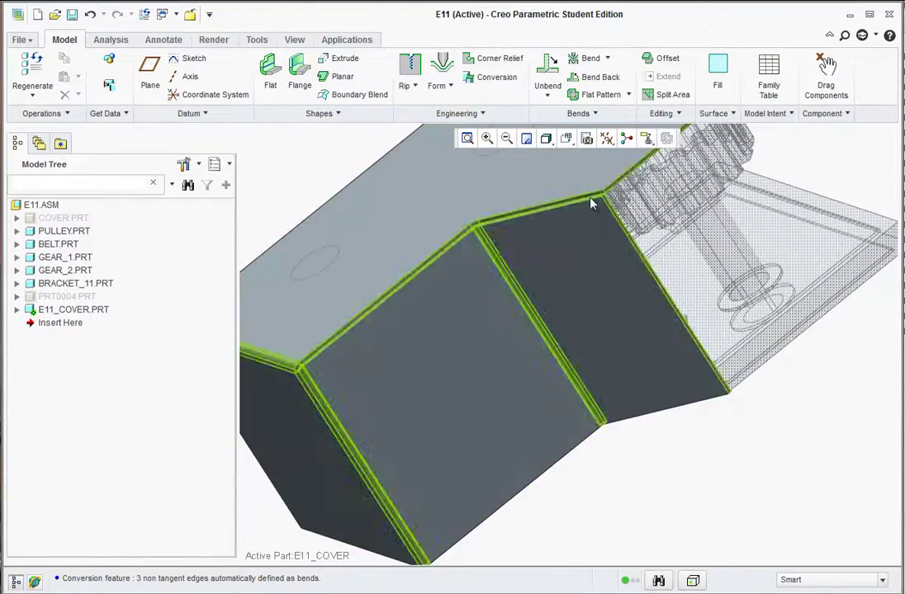
middle_click_drag(596, 297, 535, 315)
scroll(644, 379, "down", 3)
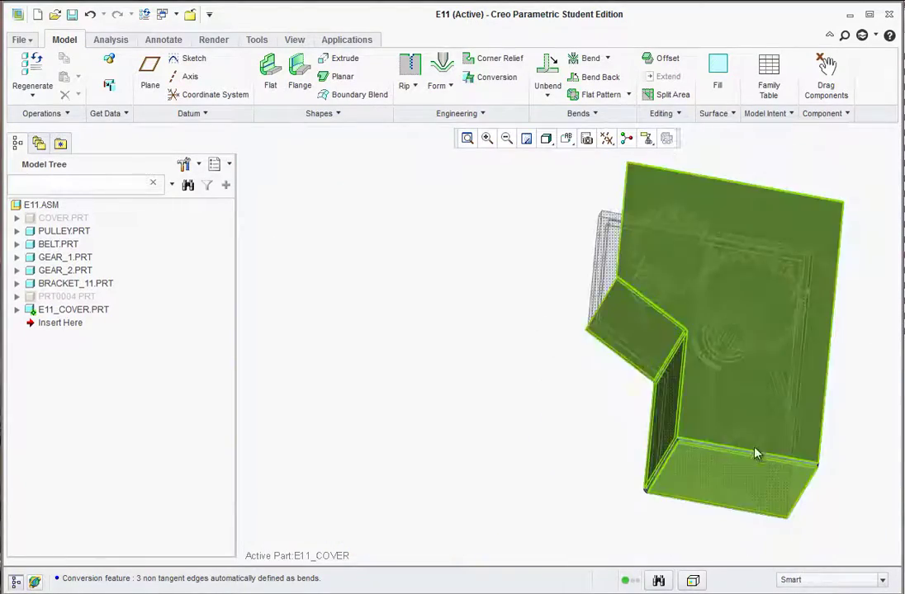
middle_click_drag(756, 444, 769, 406)
scroll(844, 428, "down", 3)
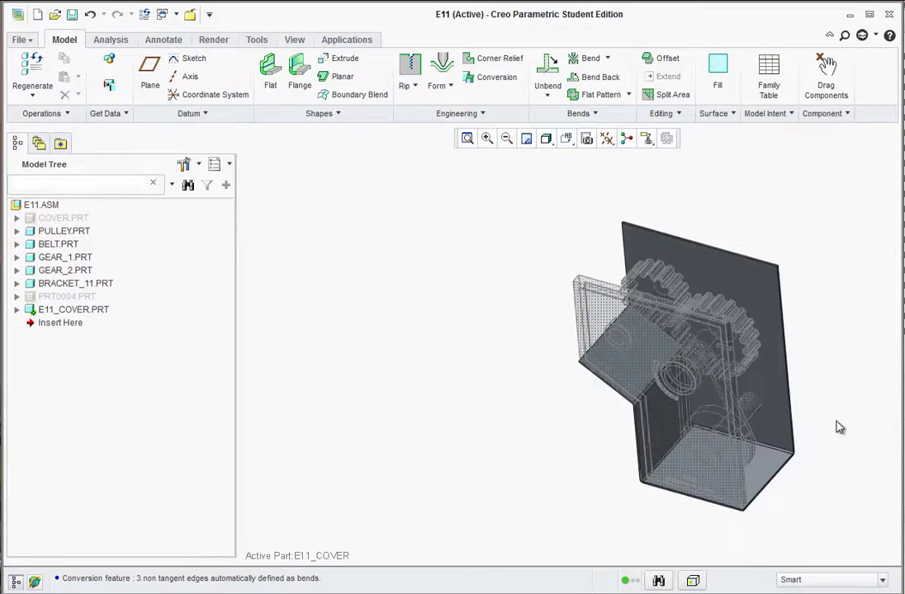
scroll(852, 432, "up", 1)
scroll(846, 429, "up", 2)
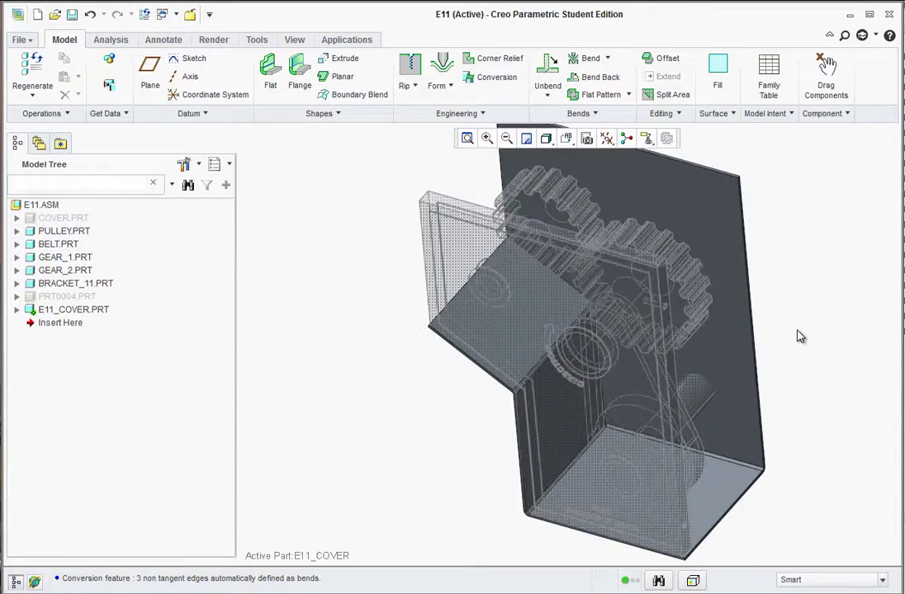
mouse_move(767, 299)
middle_mouse_down()
mouse_move(700, 331)
mouse_move(785, 224)
middle_mouse_up()
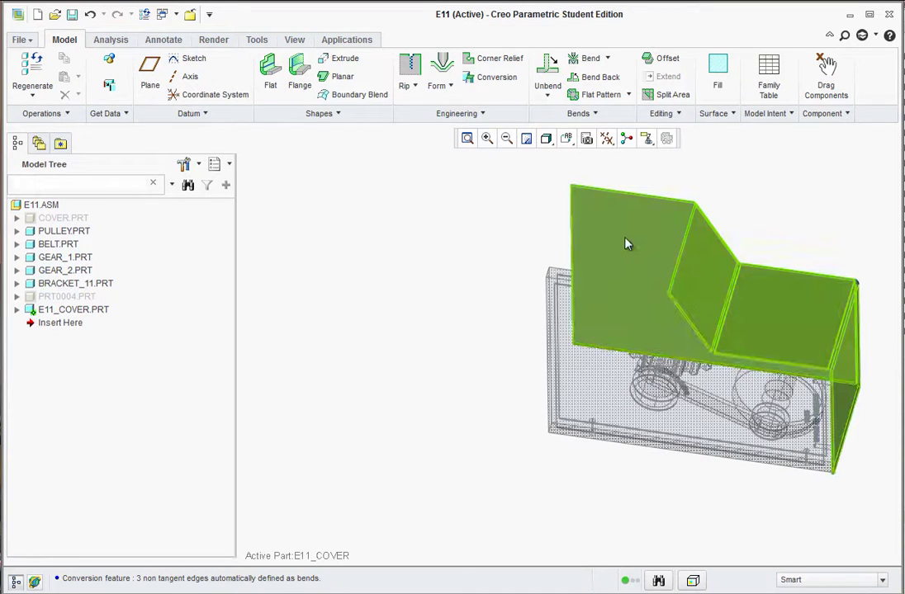
Step: Start a new sketch on the cover's top face
left_click(191, 58)
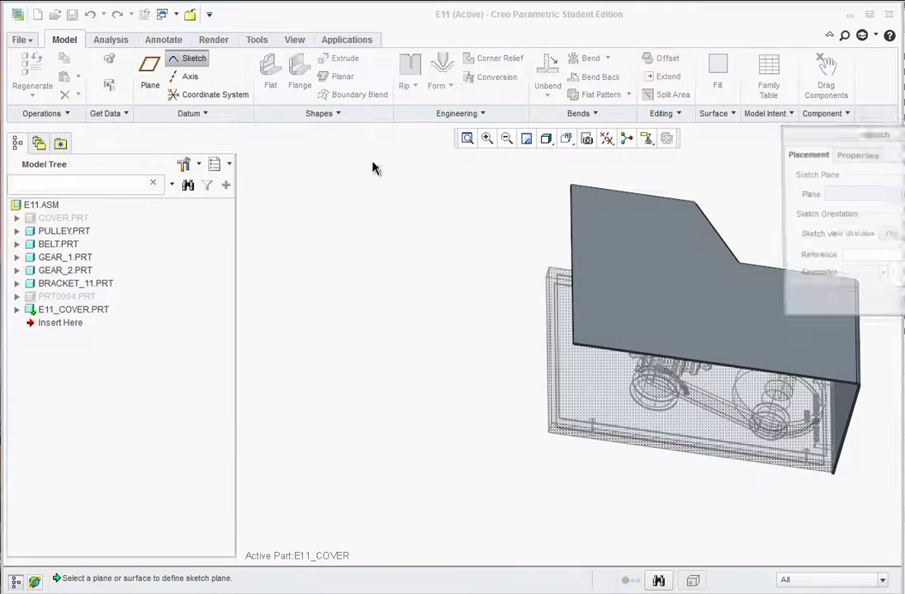
left_click(635, 270)
middle_click(863, 305)
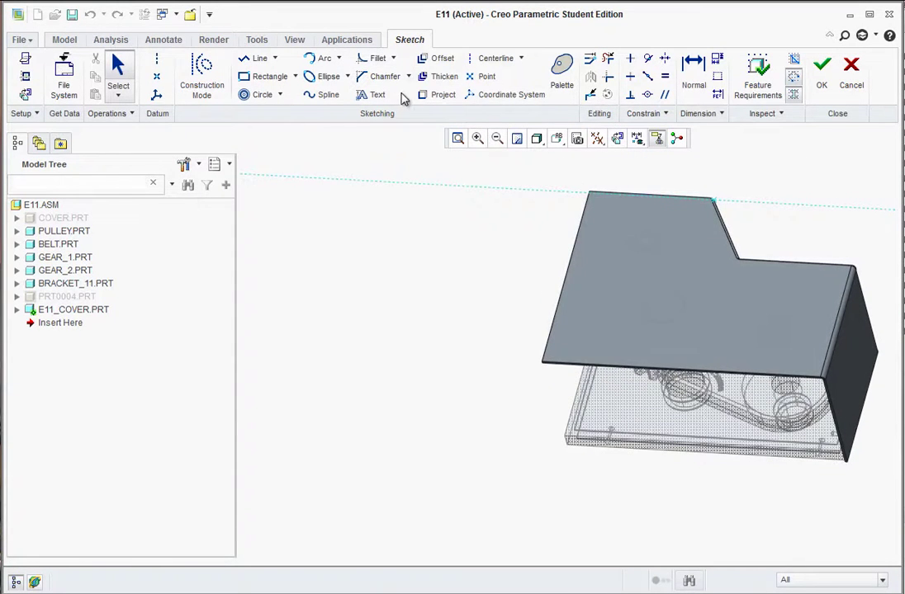
Step: Project the three circular gear and pulley edges as closed chain loops and finish the sketch
left_click(427, 96)
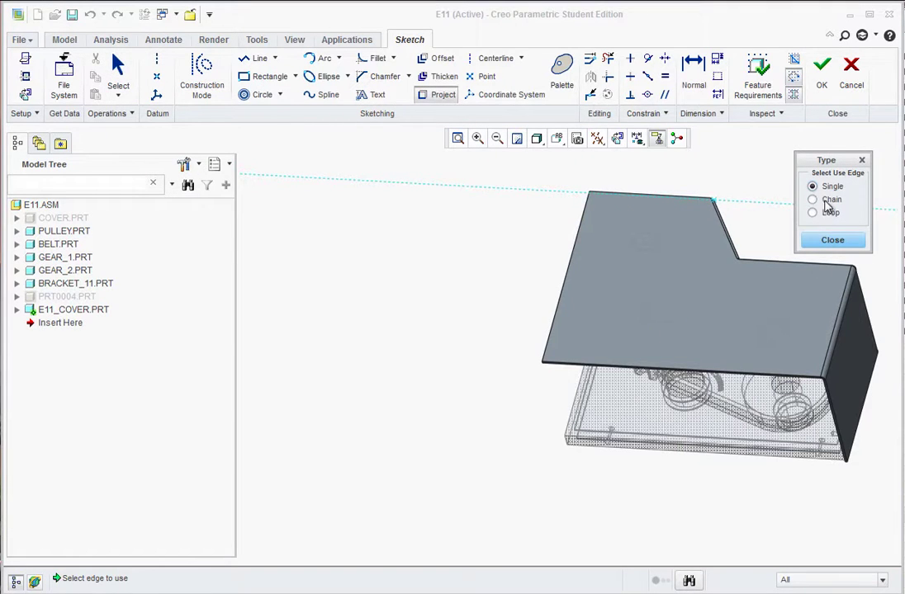
left_click(812, 199)
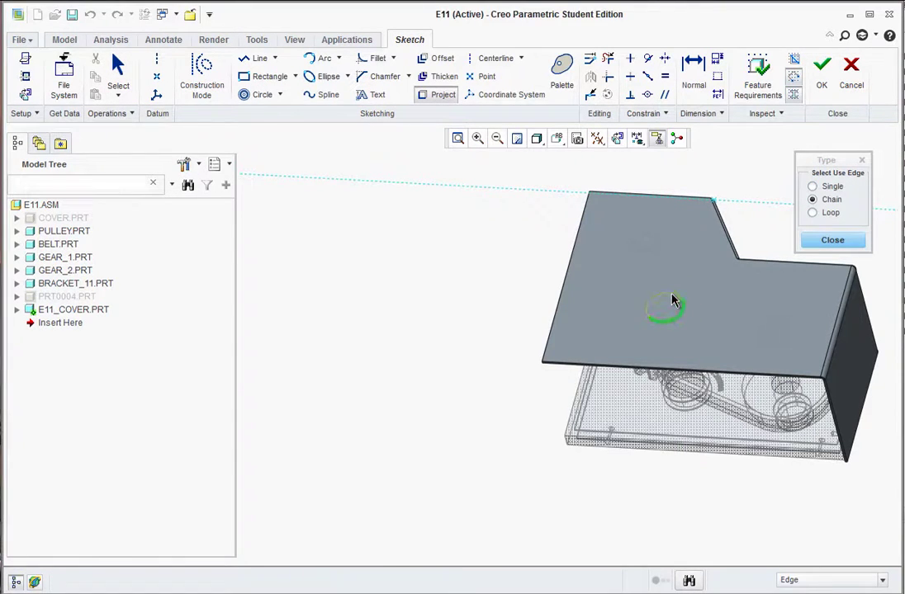
left_click(675, 299)
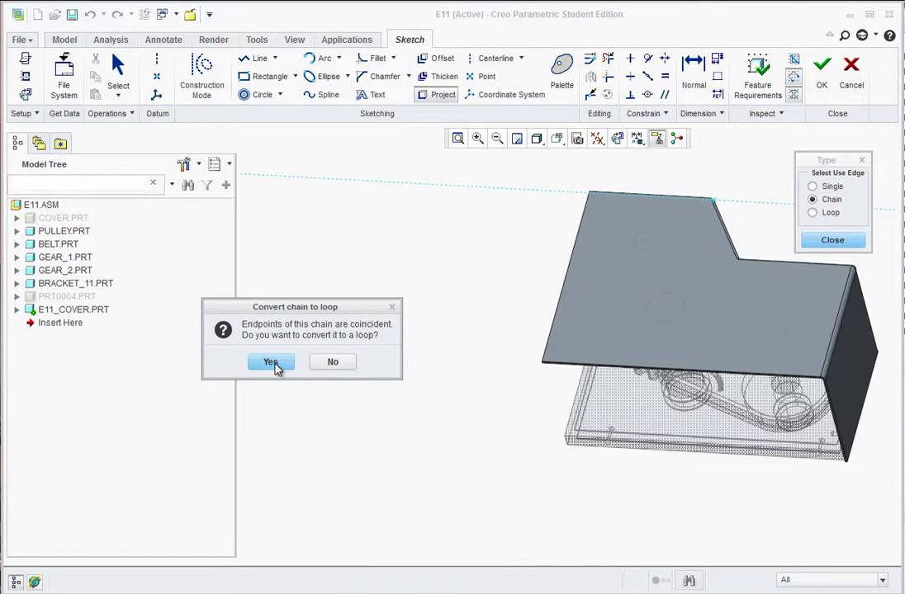
left_click(272, 363)
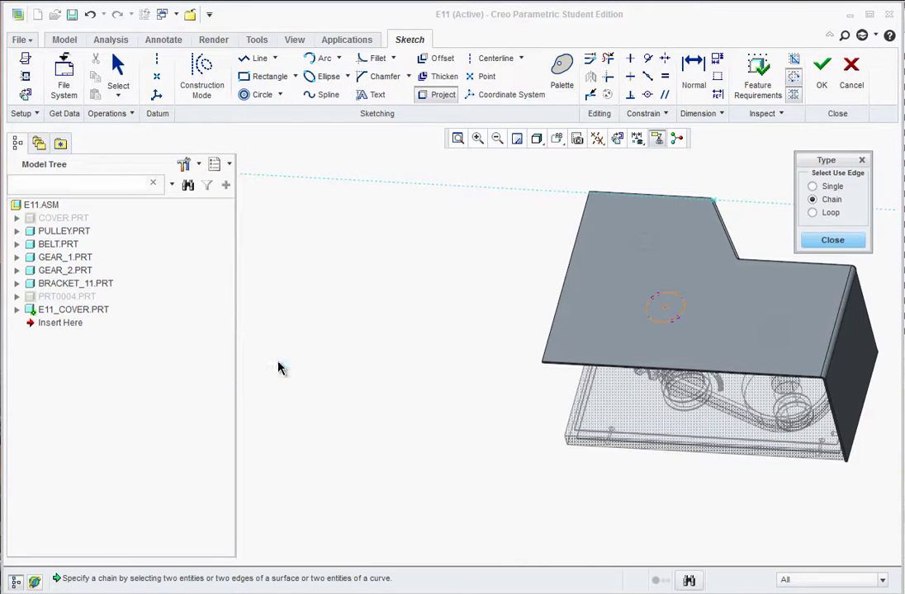
left_click(765, 334)
left_click(268, 363)
left_click(658, 245)
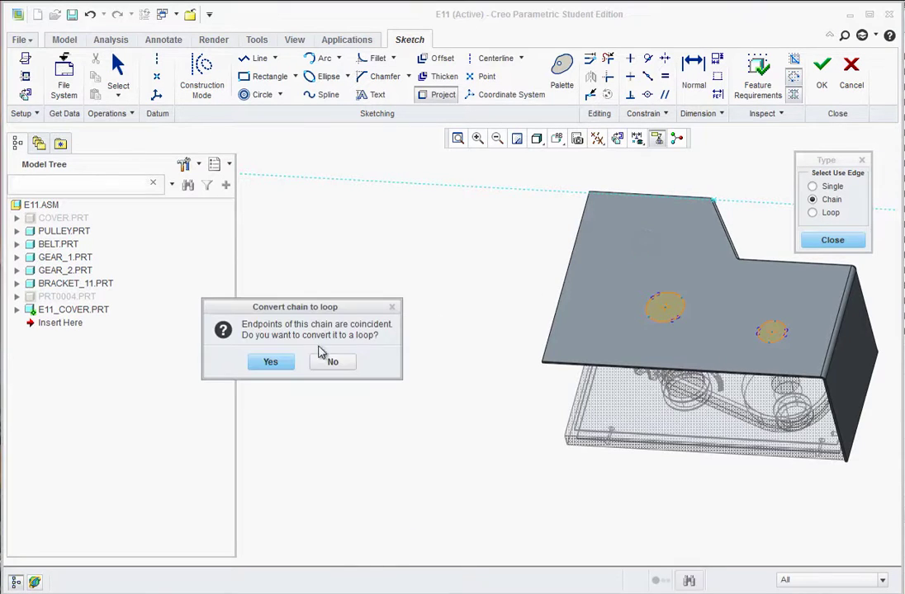
left_click(273, 363)
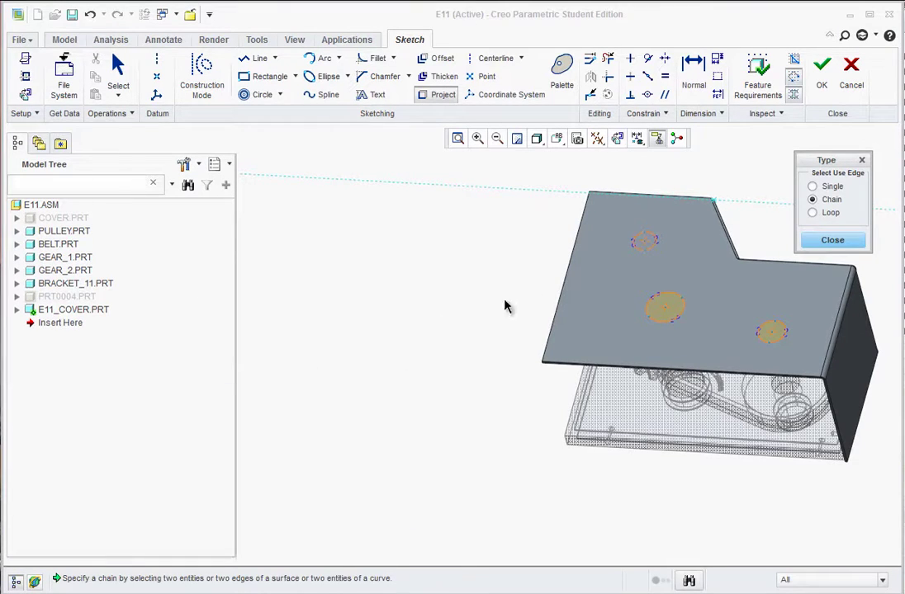
left_click(828, 241)
left_click(821, 71)
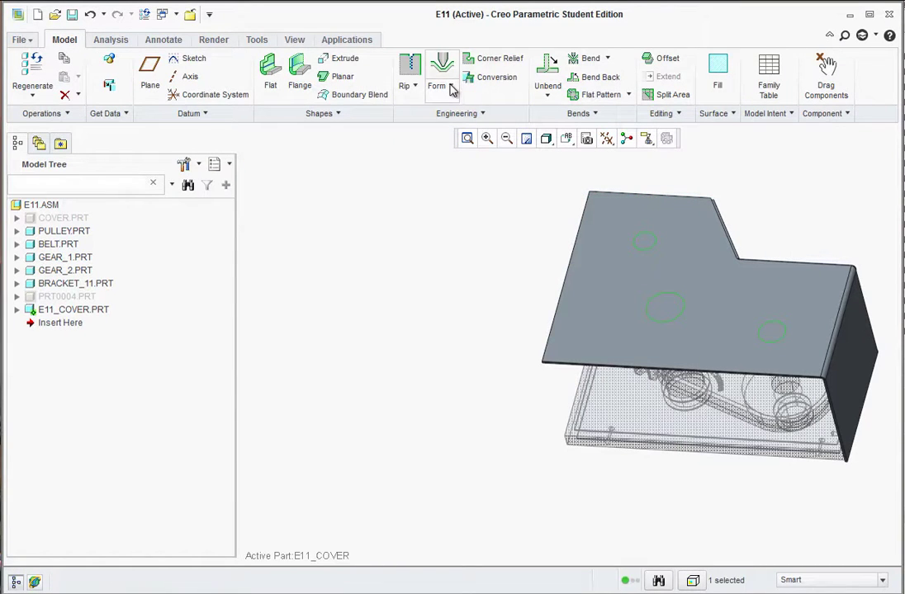
Step: Extrude the three sketched circles as a flipped Through All cut through the cover plate
left_click(344, 59)
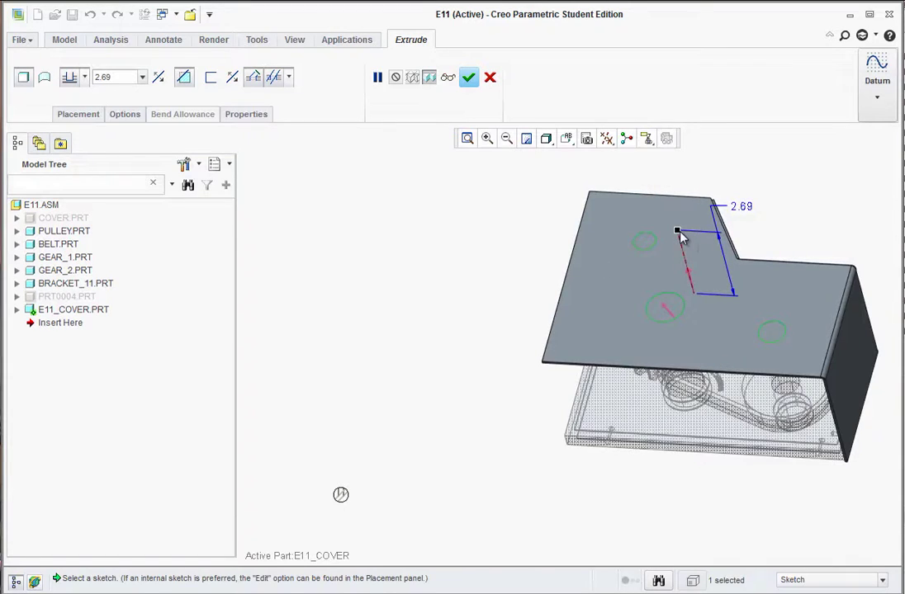
left_click(690, 279)
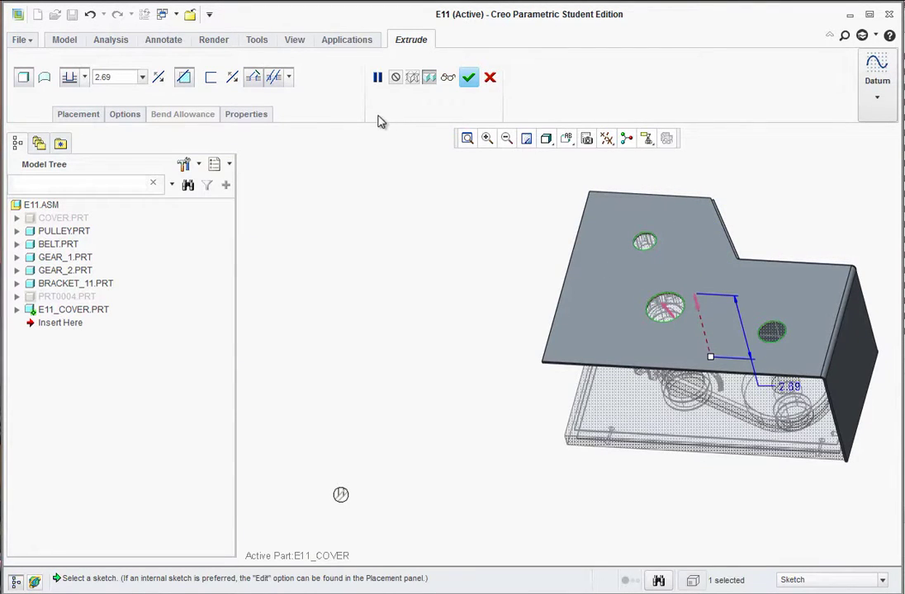
left_click(84, 78)
left_click(103, 78)
left_click(85, 78)
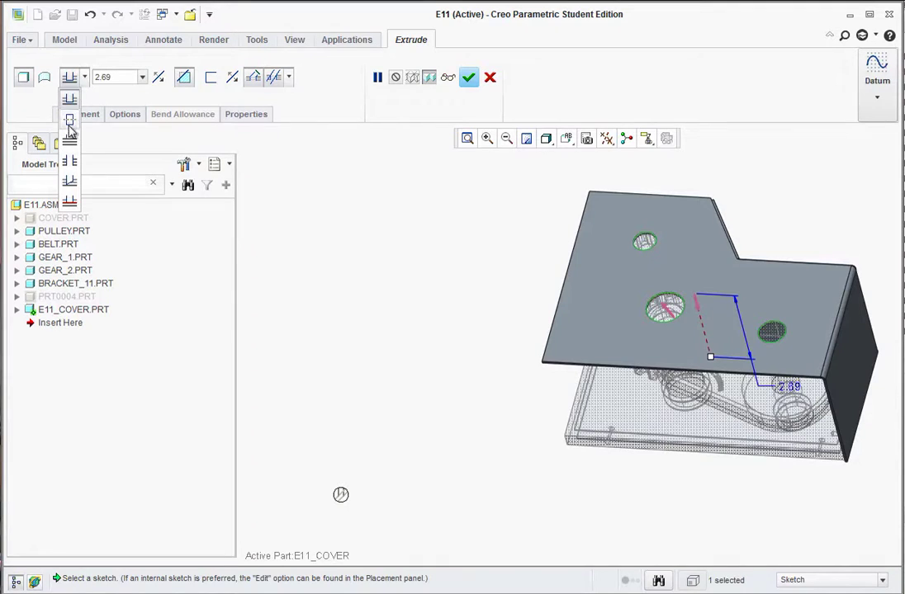
left_click(71, 163)
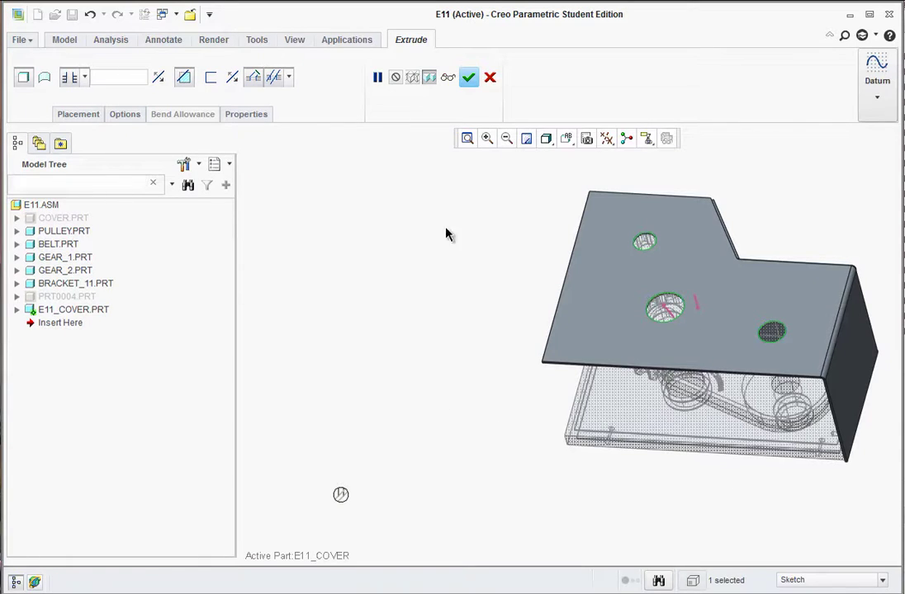
left_click(467, 78)
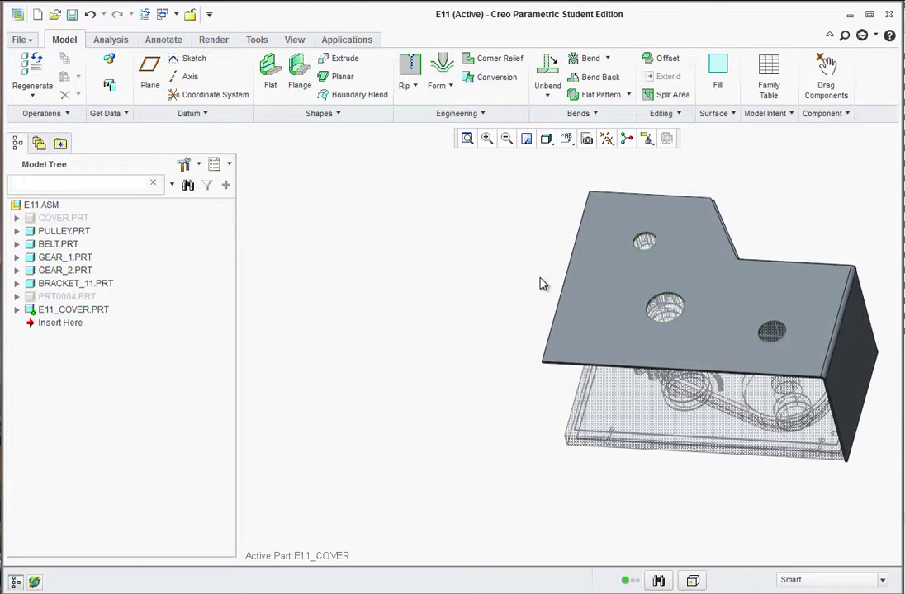
mouse_move(540, 283)
middle_mouse_down()
mouse_move(545, 198)
mouse_move(646, 239)
mouse_move(658, 213)
mouse_move(609, 213)
mouse_move(652, 273)
middle_mouse_up()
middle_click_drag(729, 333, 613, 277)
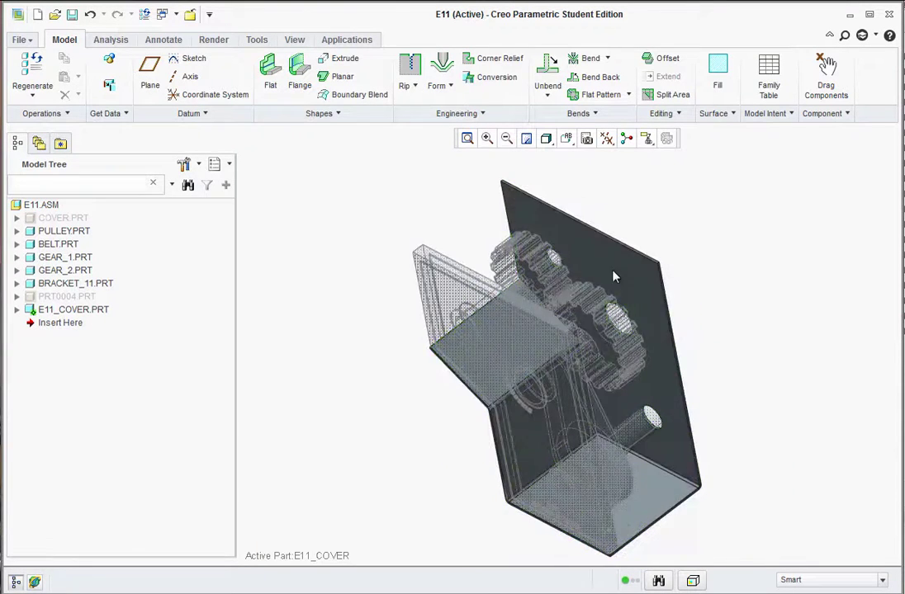
Step: Create the cover's flat pattern with the bottom face as the fixed surface
left_click(585, 95)
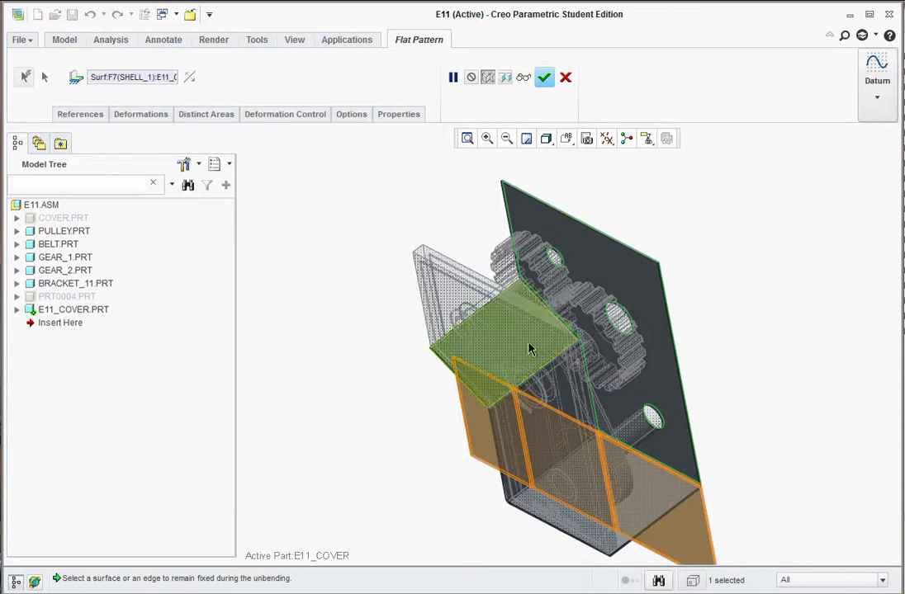
middle_click_drag(531, 344, 545, 335)
scroll(600, 560, "up", 5)
scroll(540, 411, "down", 5)
scroll(540, 410, "up", 3)
middle_click_drag(540, 411, 416, 196)
scroll(406, 180, "down", 3)
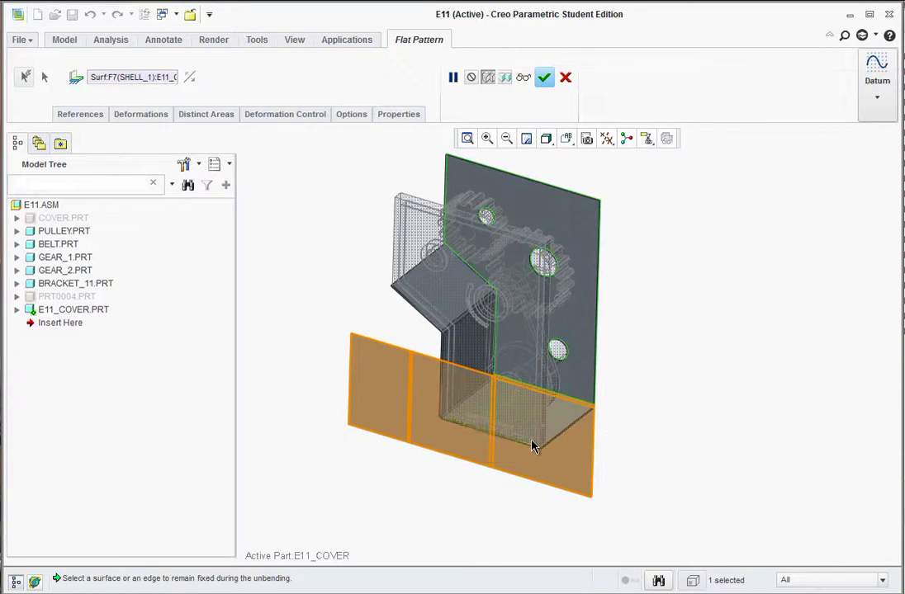
left_click(520, 417)
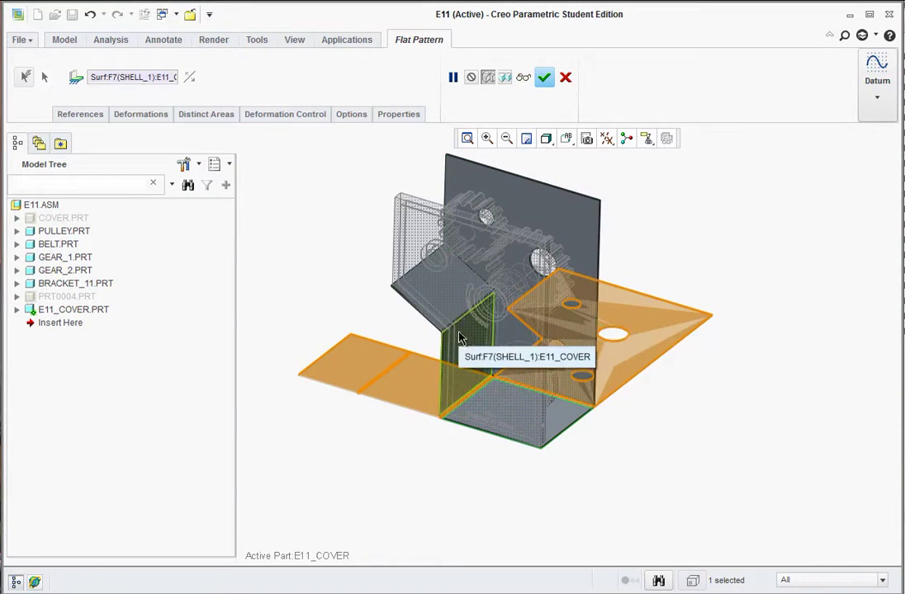
left_click(430, 299)
left_click(449, 368)
left_click(485, 412)
left_click(528, 427)
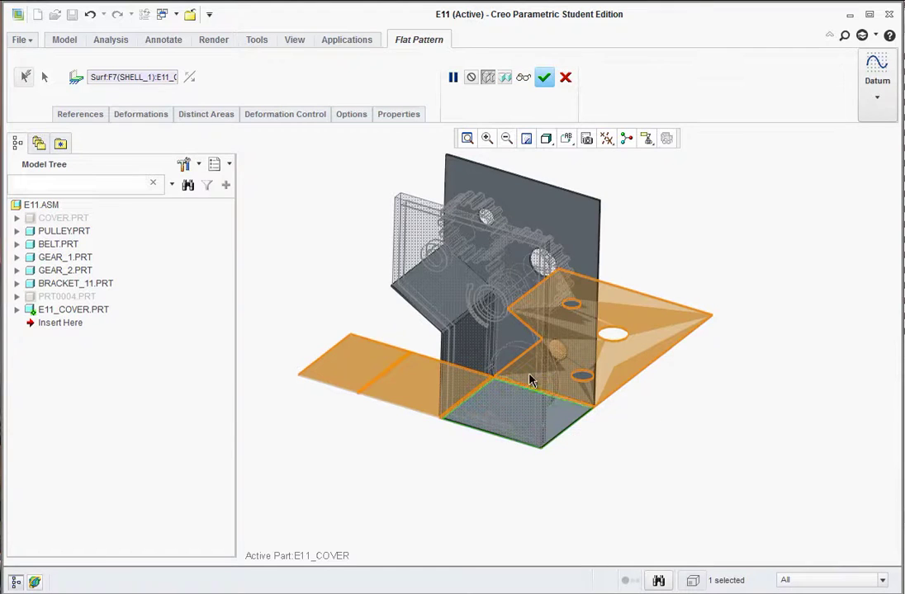
left_click(544, 76)
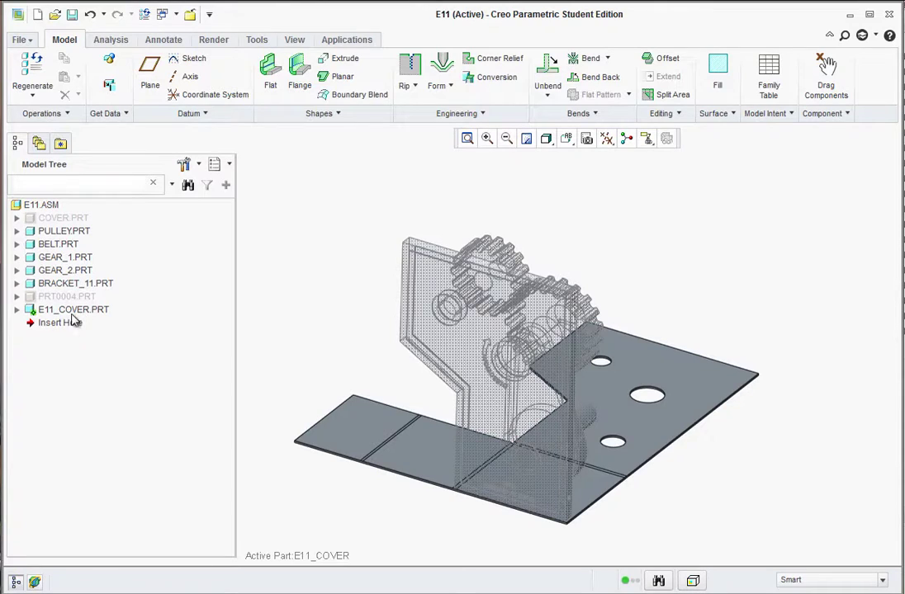
Step: Expand E11_COVER.PRT and adjust the tree filters so its features are listed
left_click(16, 309)
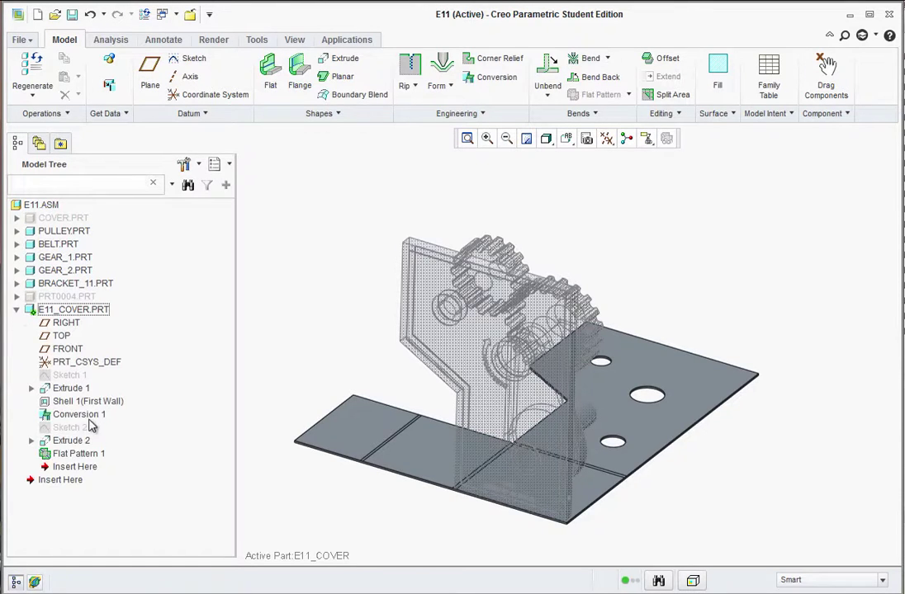
left_click(188, 165)
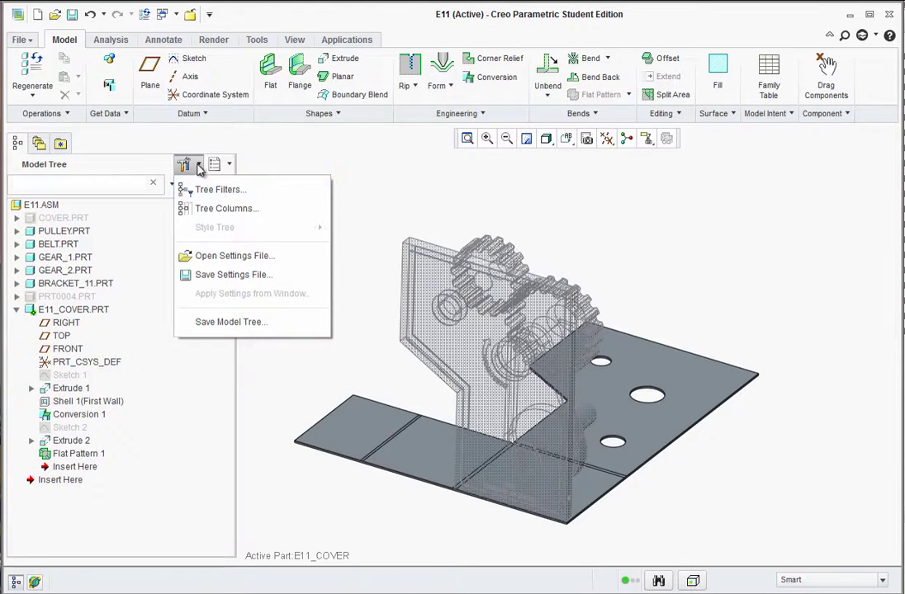
left_click(190, 190)
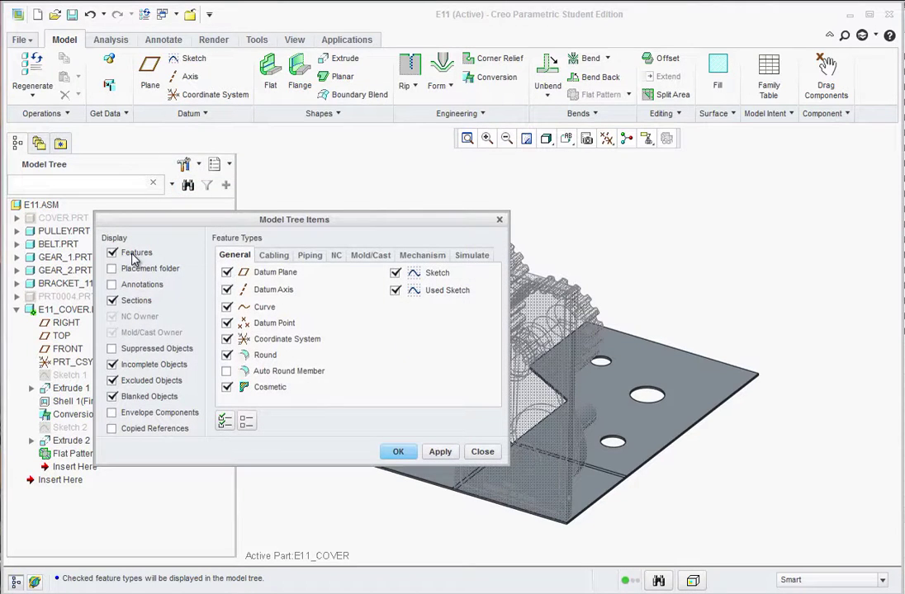
left_click(398, 452)
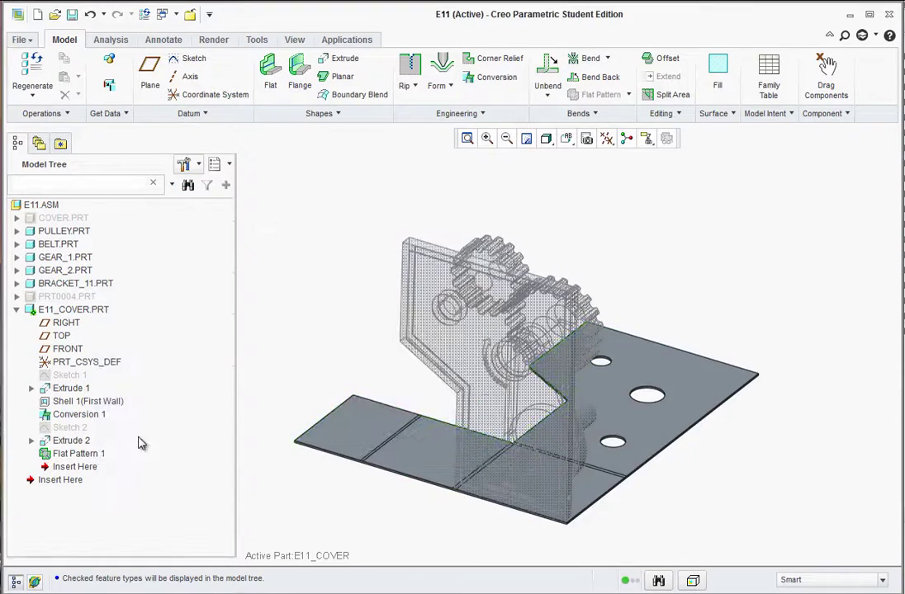
Step: Suppress Flat Pattern 1 and orbit to check the folded cover
right_click(73, 456)
left_click(165, 484)
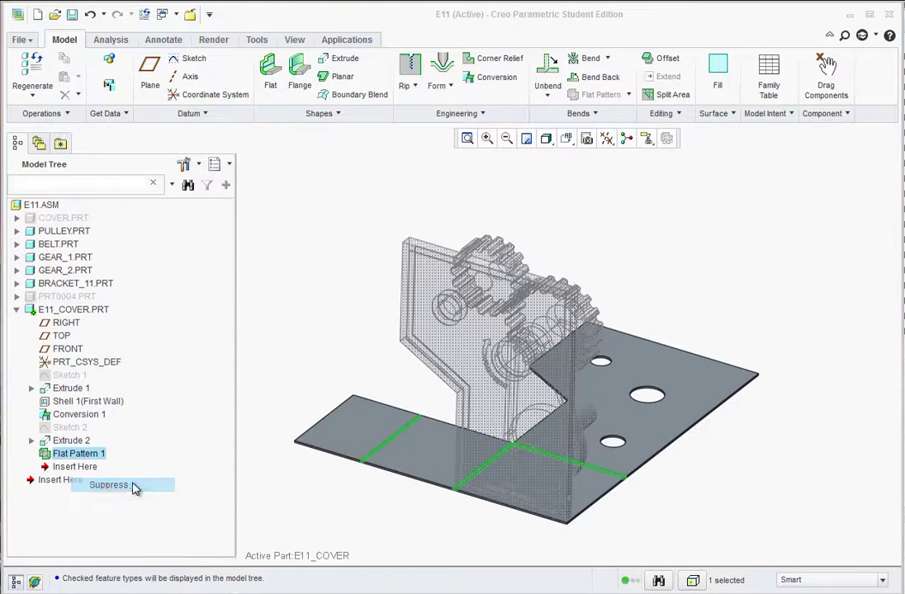
left_click(273, 360)
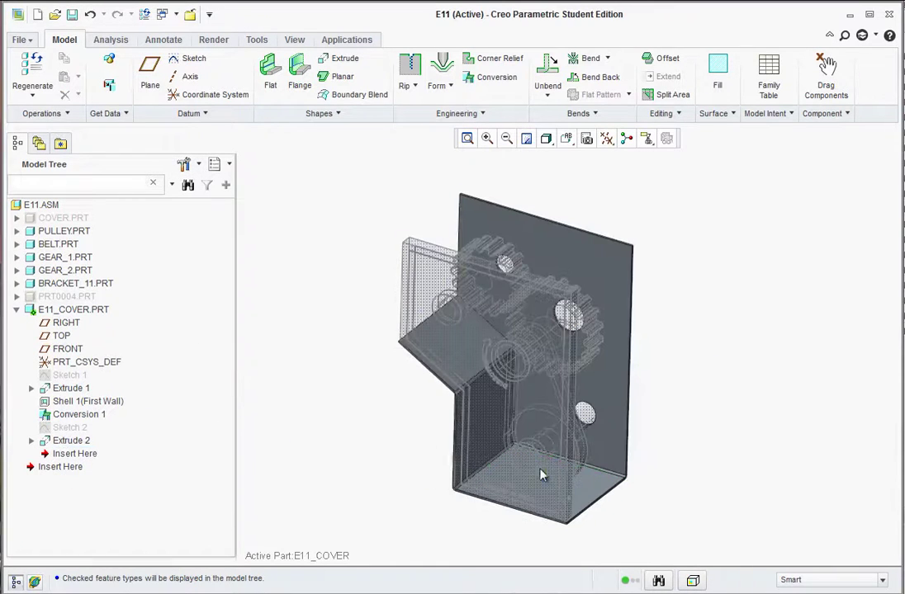
mouse_move(545, 468)
middle_mouse_down()
mouse_move(494, 472)
mouse_move(529, 456)
mouse_move(556, 465)
middle_mouse_up()
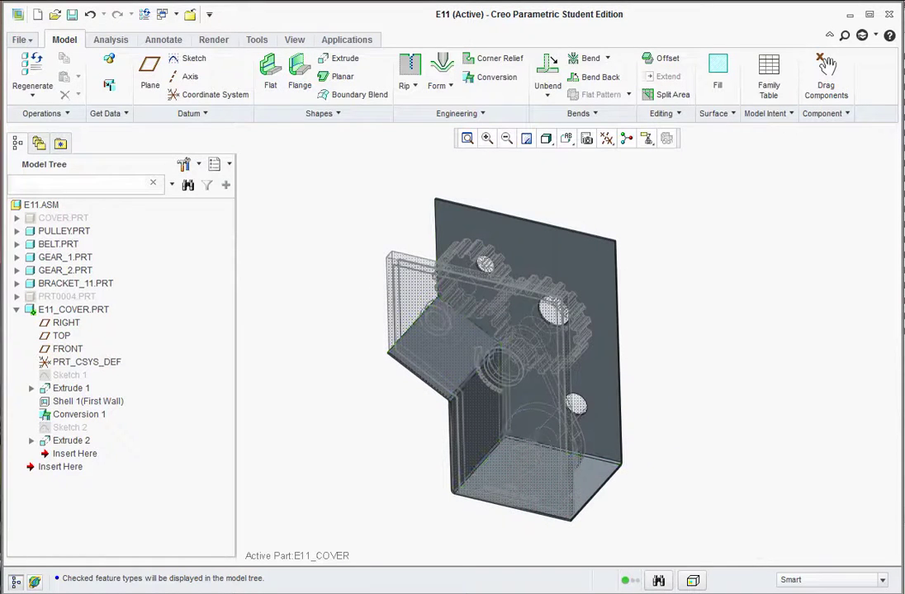